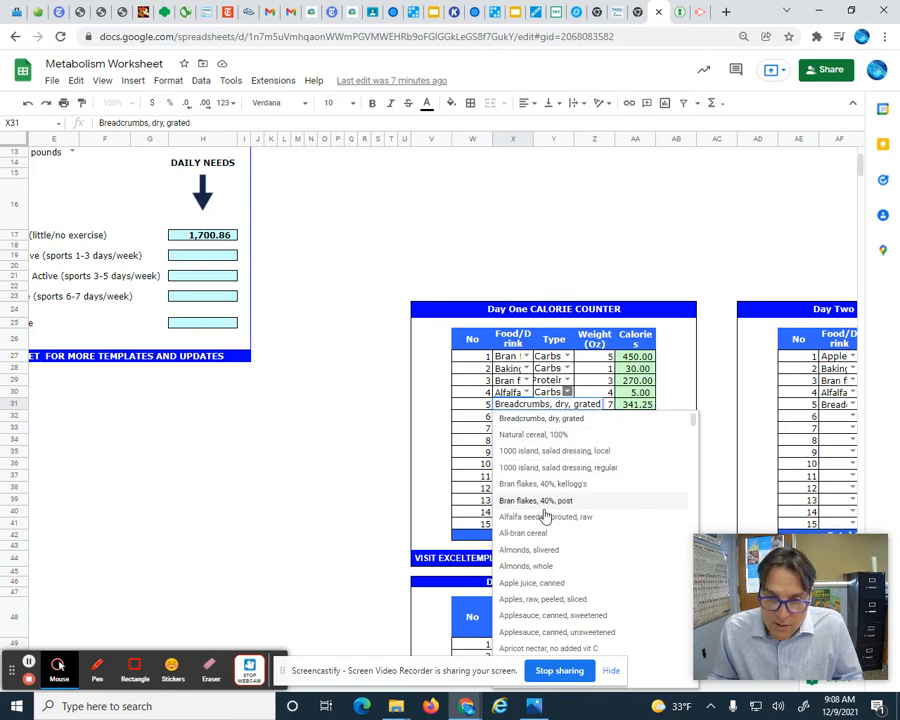
# - Scroll through the food choices in the Day One calorie counter's dropdown, then close the list
pyautogui.scroll(-3, 540, 535)
pyautogui.scroll(-9, 540, 535)
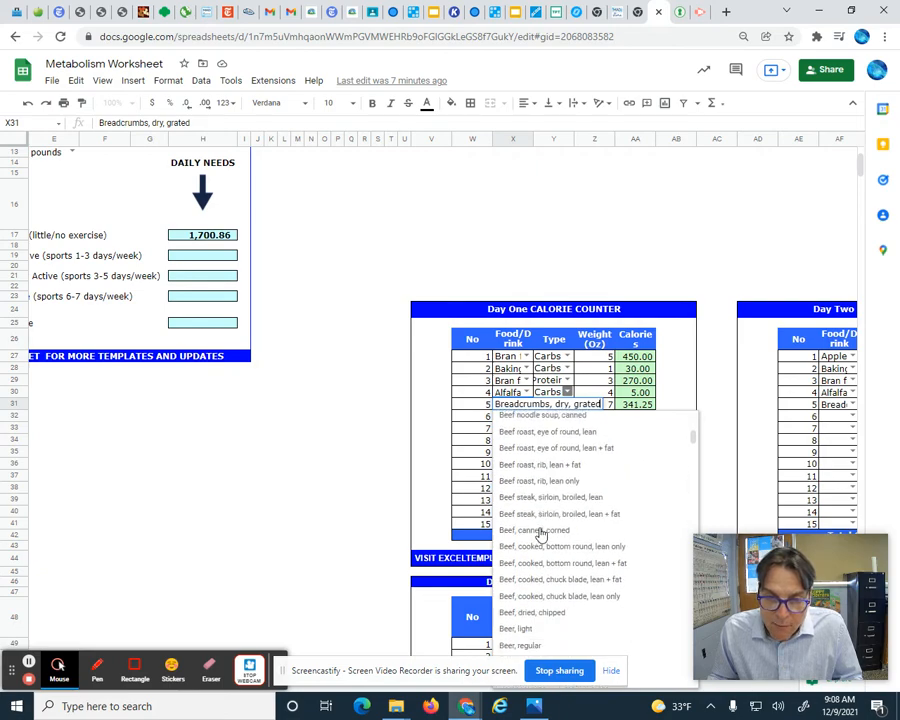
pyautogui.scroll(-12, 540, 535)
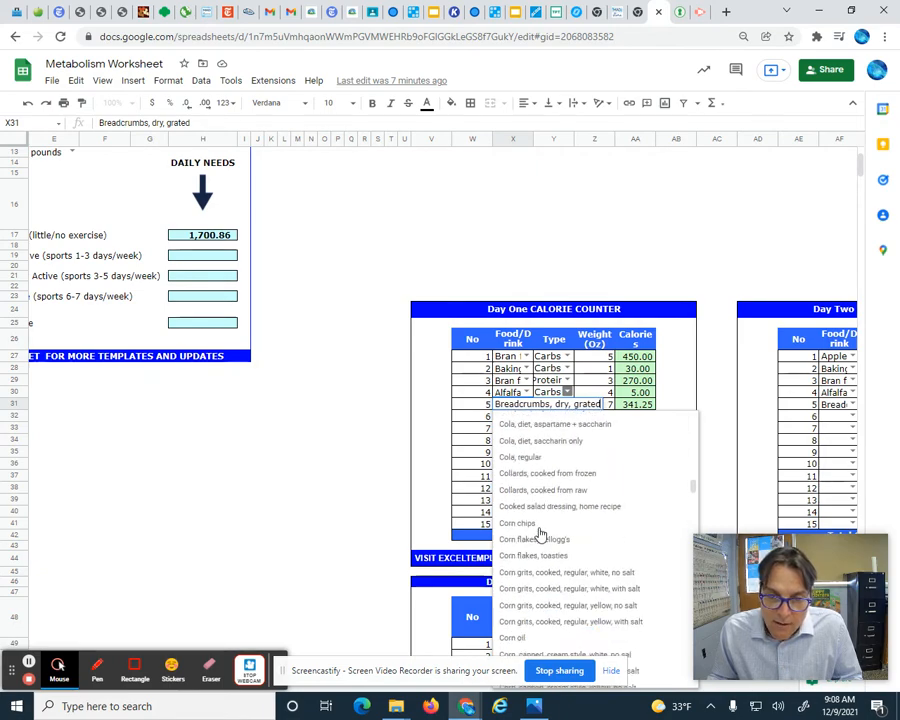
pyautogui.scroll(-20, 540, 535)
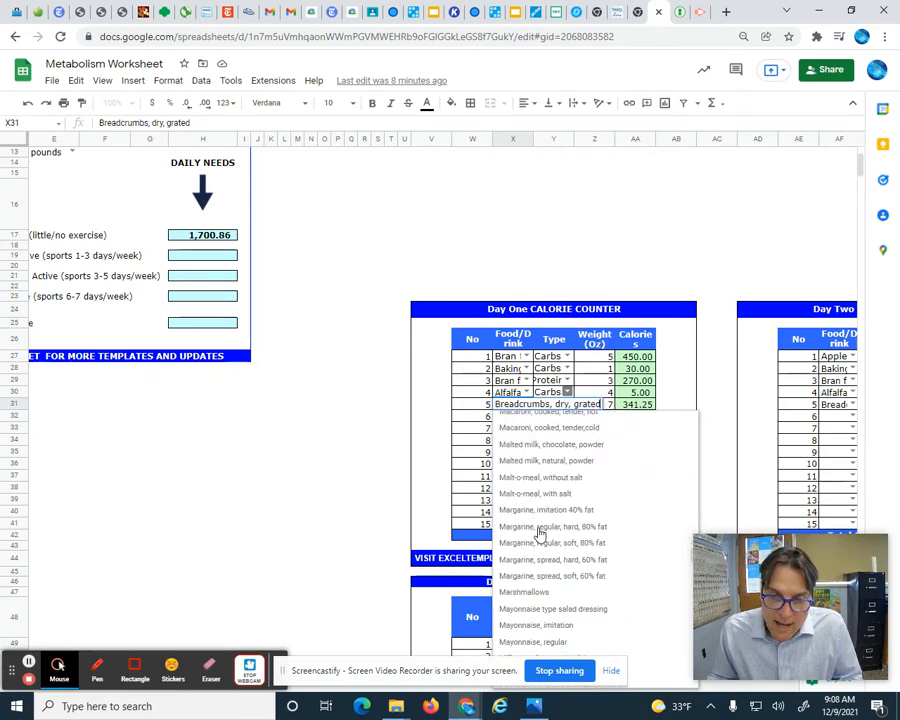
pyautogui.scroll(-20, 540, 535)
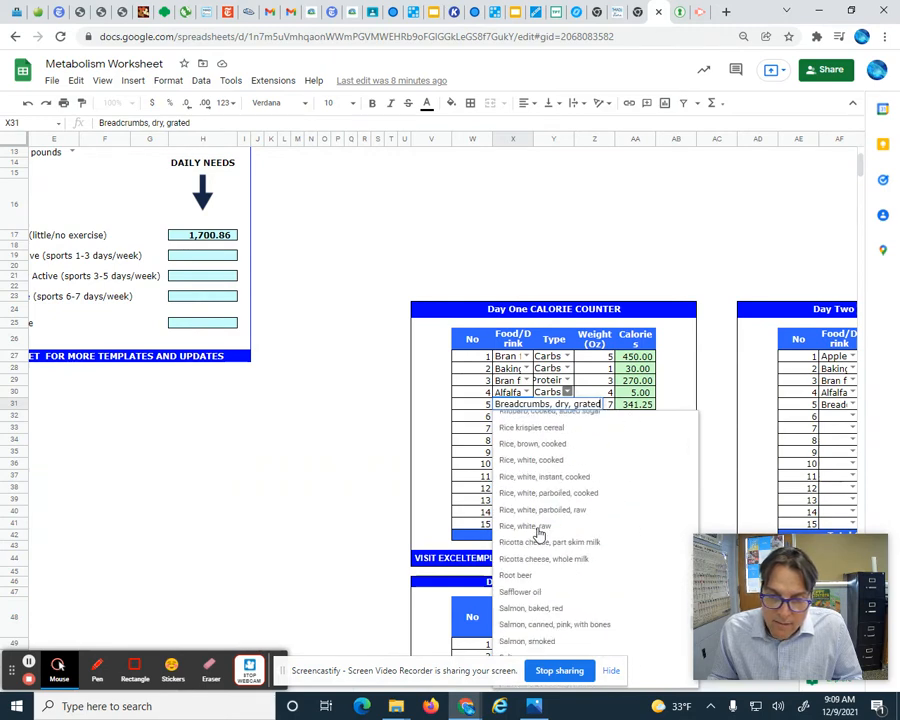
pyautogui.scroll(-10, 540, 535)
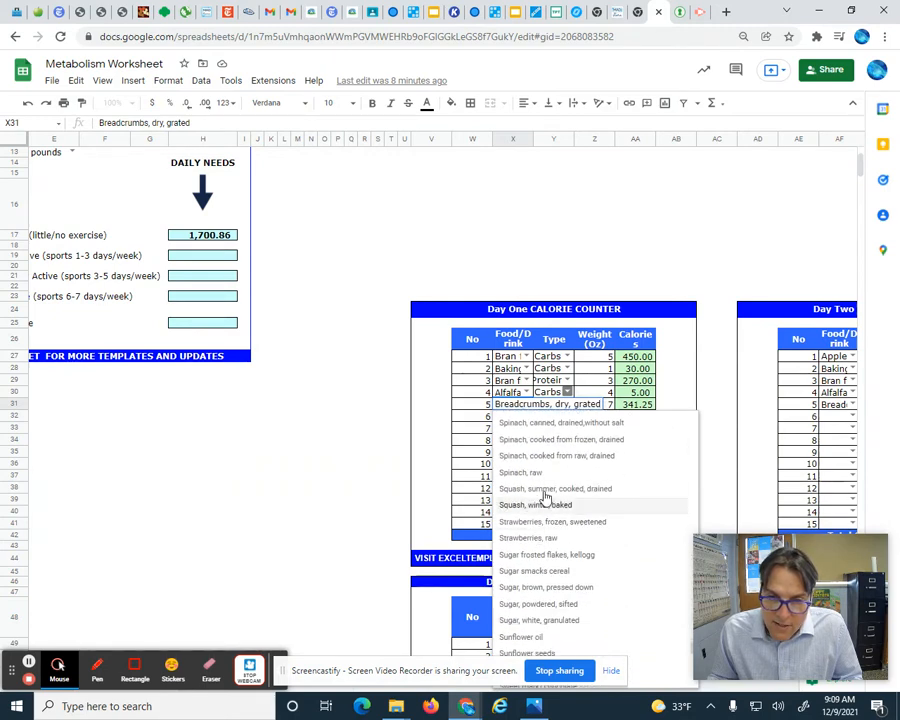
pyautogui.scroll(-3, 518, 486)
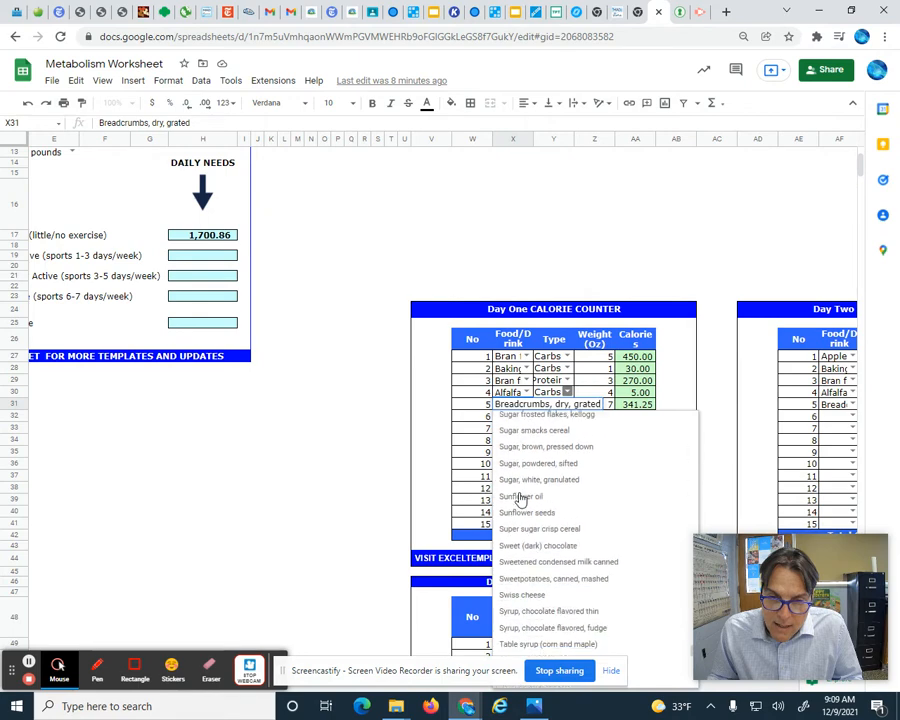
pyautogui.scroll(1, 519, 499)
pyautogui.scroll(3, 519, 499)
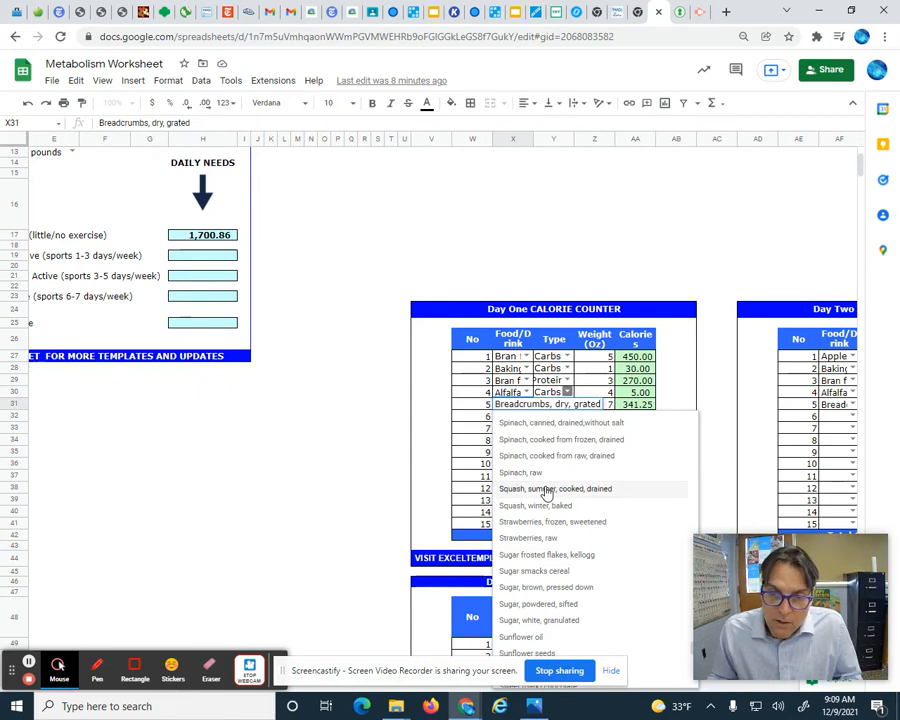
pyautogui.scroll(5, 547, 488)
pyautogui.scroll(20, 547, 490)
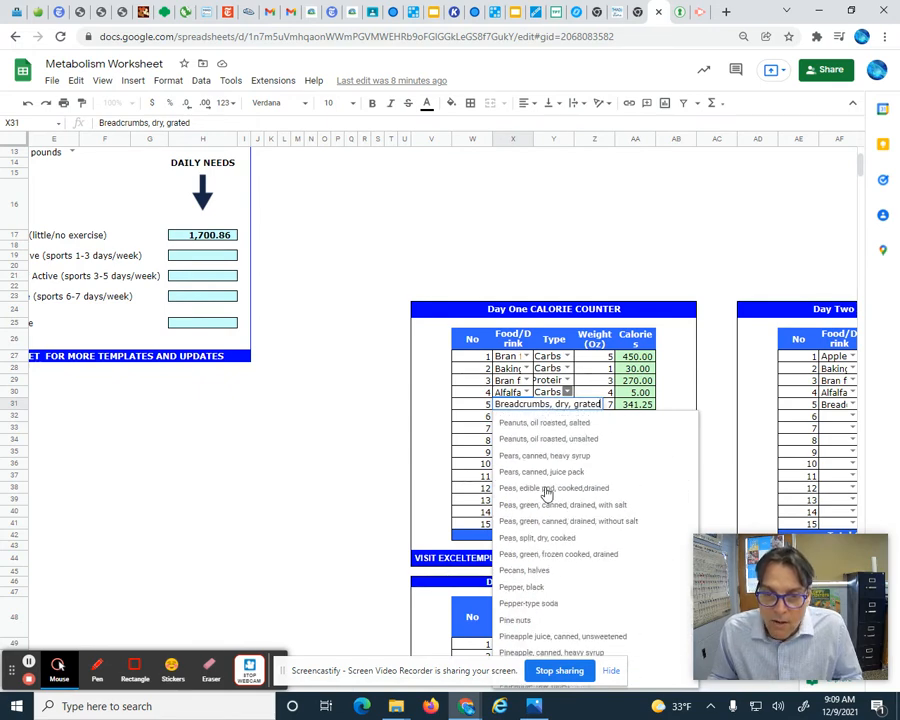
pyautogui.scroll(20, 547, 493)
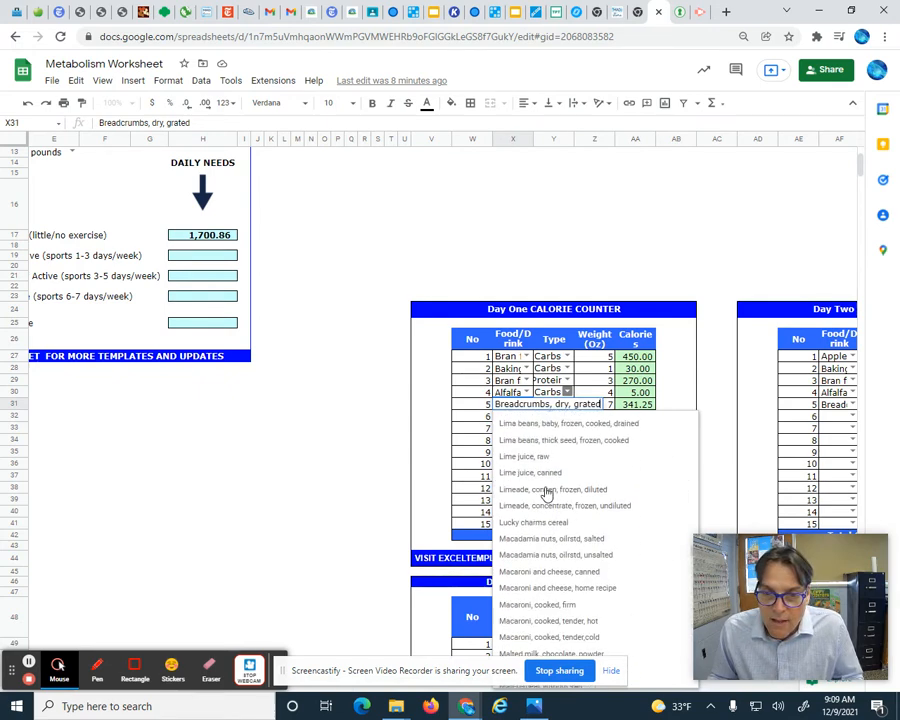
pyautogui.scroll(20, 547, 493)
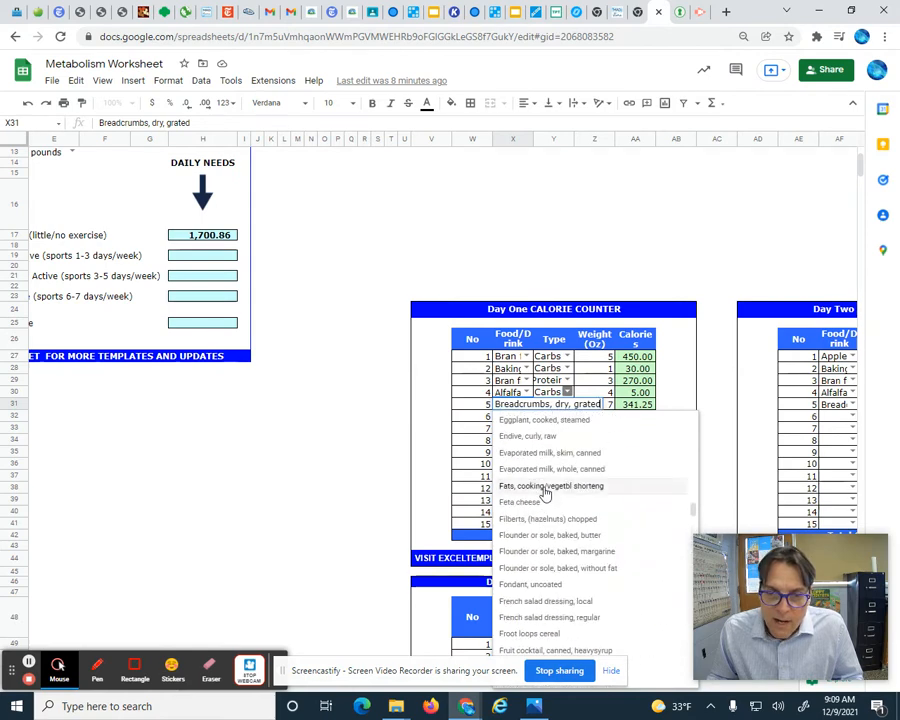
pyautogui.click(311, 510)
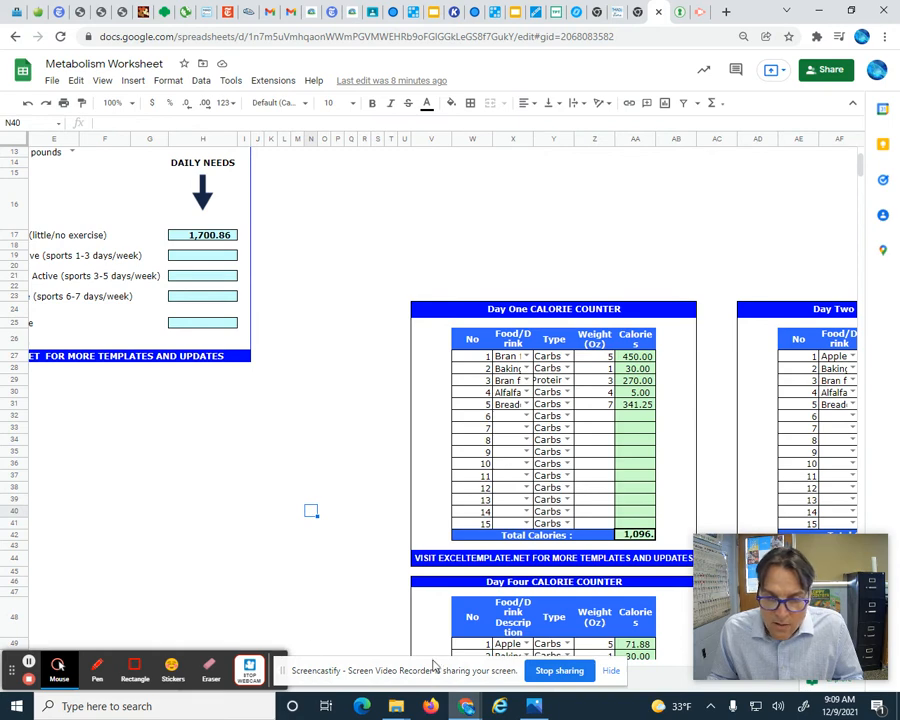
pyautogui.moveTo(409, 667); pyautogui.dragTo(220, 414)
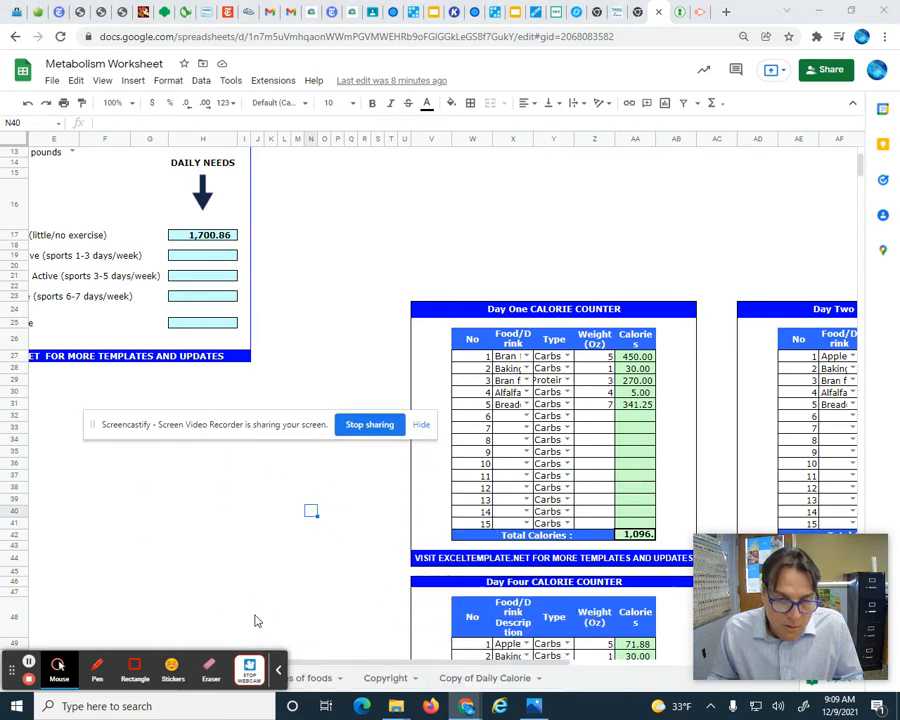
pyautogui.click(278, 670)
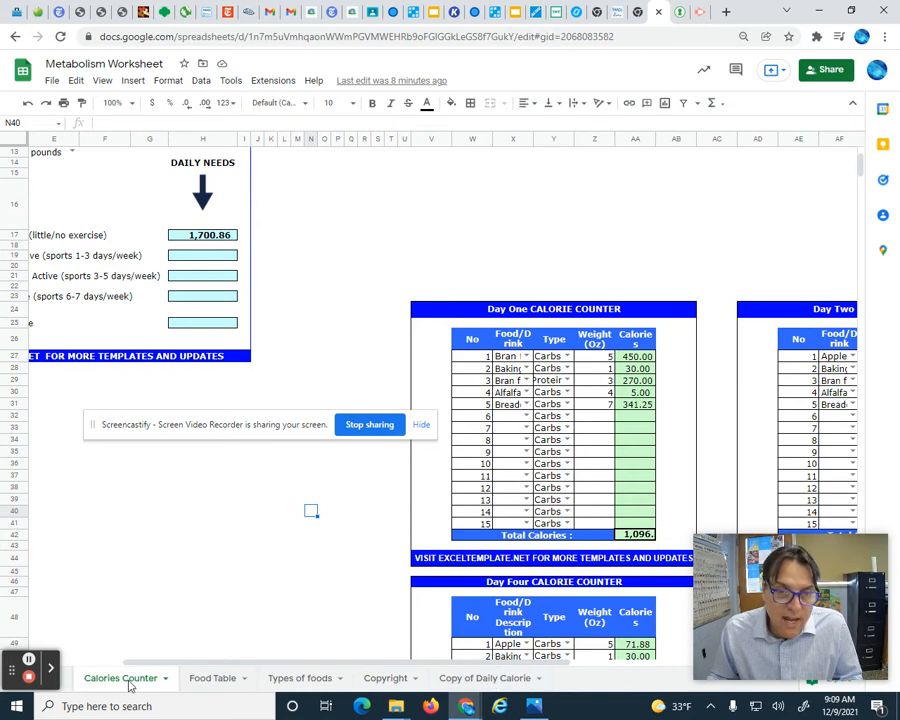
# - Open the Food Table sheet and clear the Sprite entry's number, name, type and calories at the end of the list
pyautogui.click(210, 680)
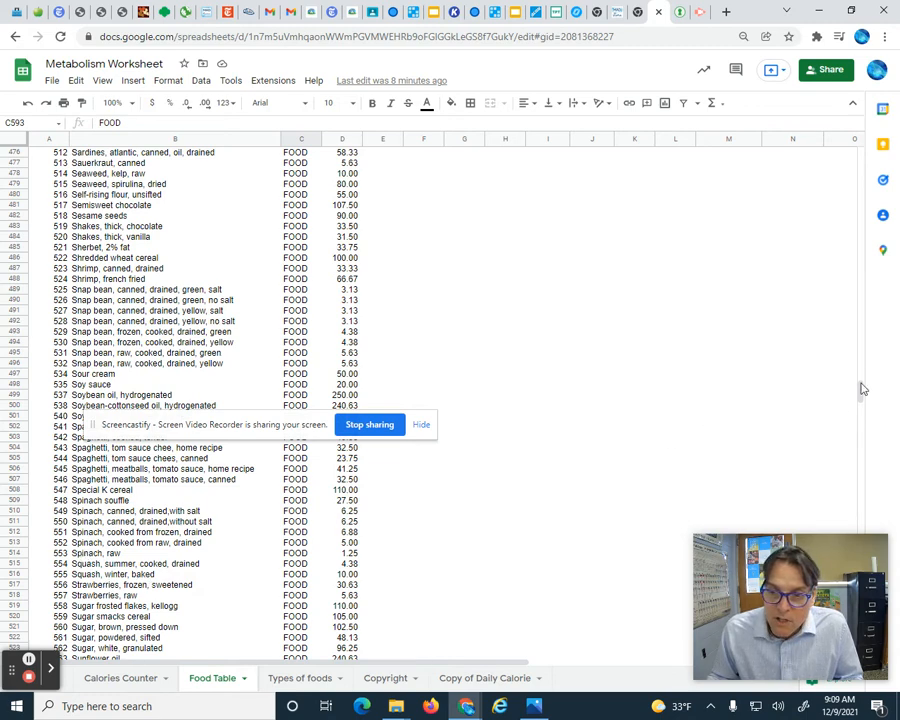
pyautogui.moveTo(862, 389); pyautogui.dragTo(862, 428)
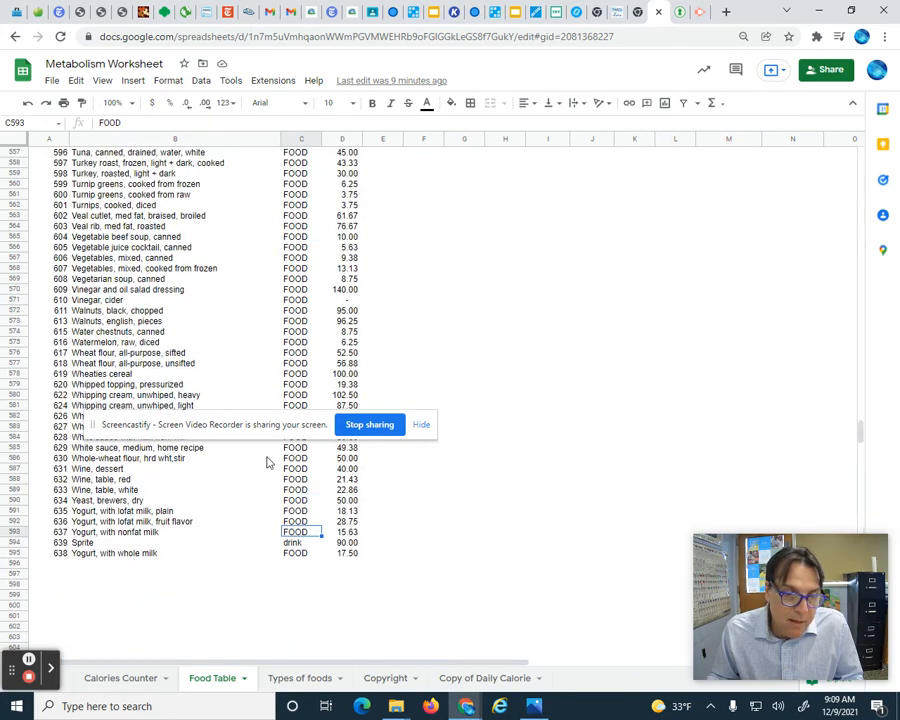
pyautogui.click(88, 543)
pyautogui.press('Delete')
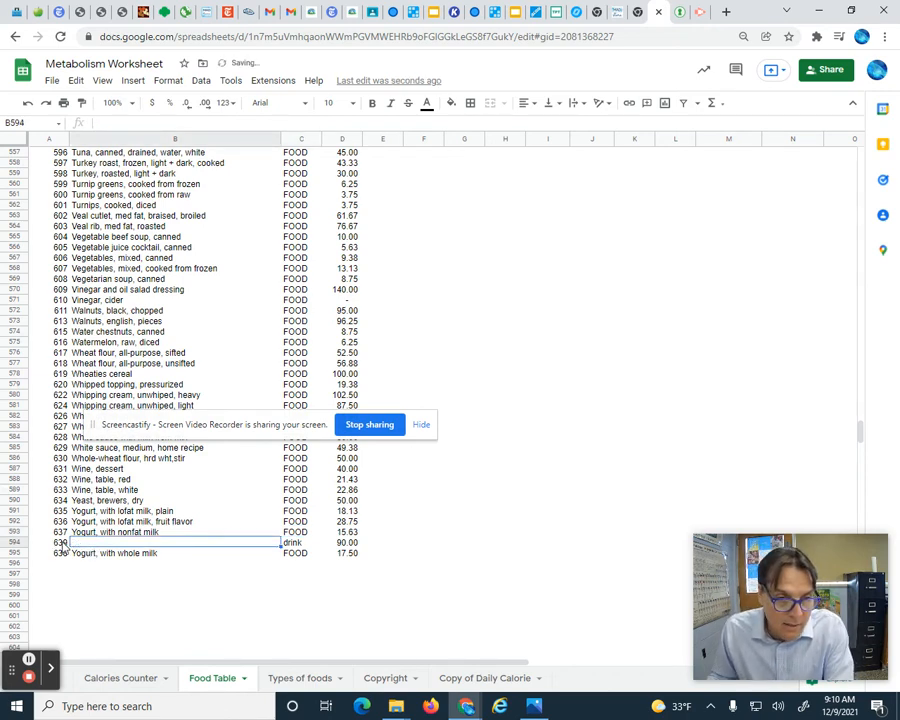
pyautogui.click(60, 543)
pyautogui.press('Delete')
pyautogui.click(290, 541)
pyautogui.press('Delete')
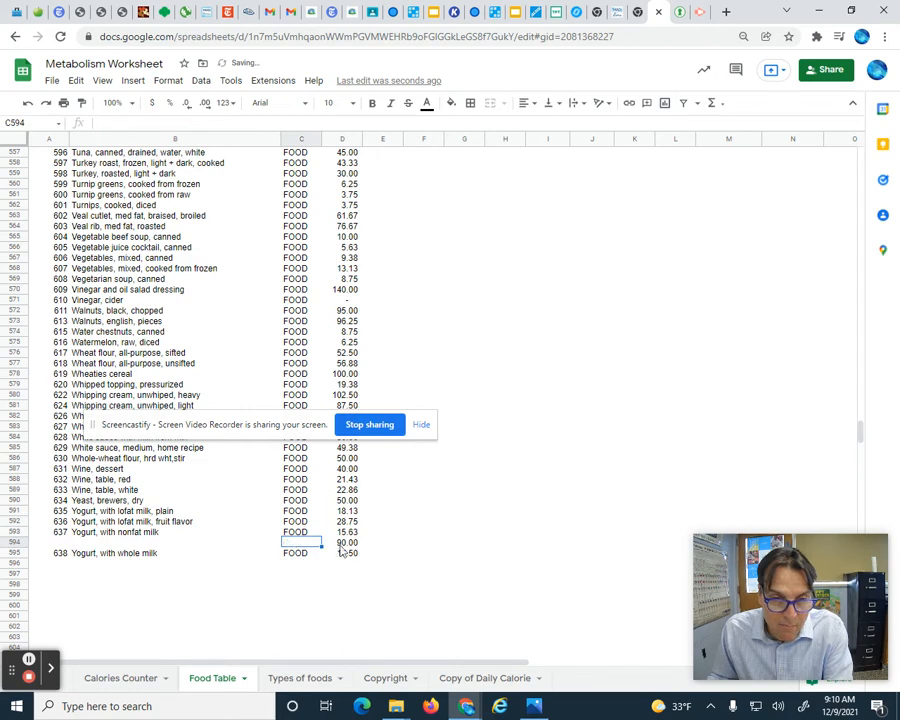
pyautogui.click(350, 543)
pyautogui.press('Delete')
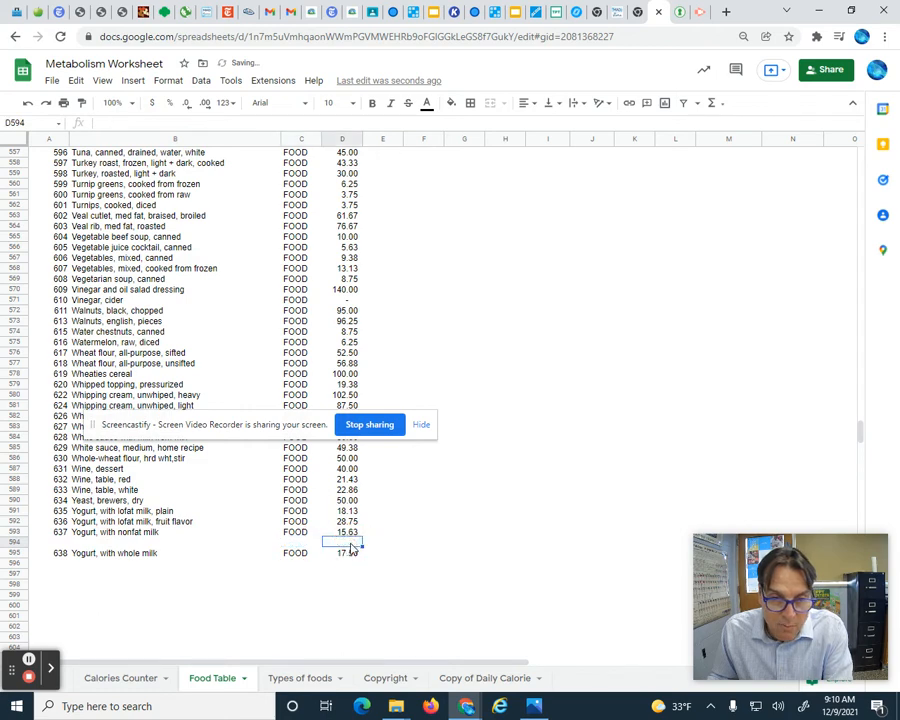
# - Delete the emptied row 594 between the nonfat and whole-milk yogurt entries
pyautogui.click(85, 535)
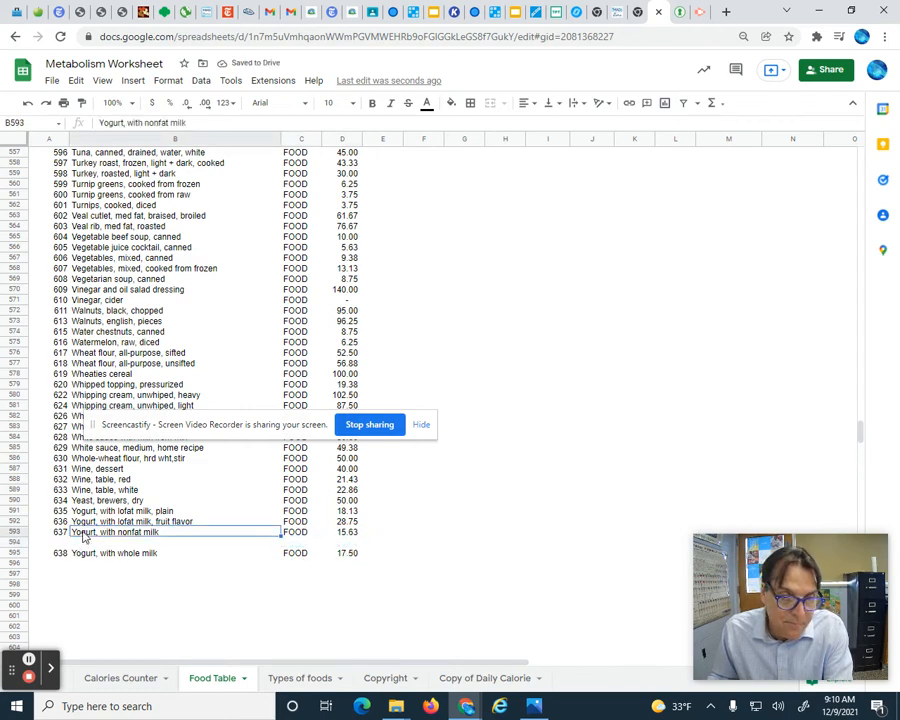
pyautogui.click(68, 541)
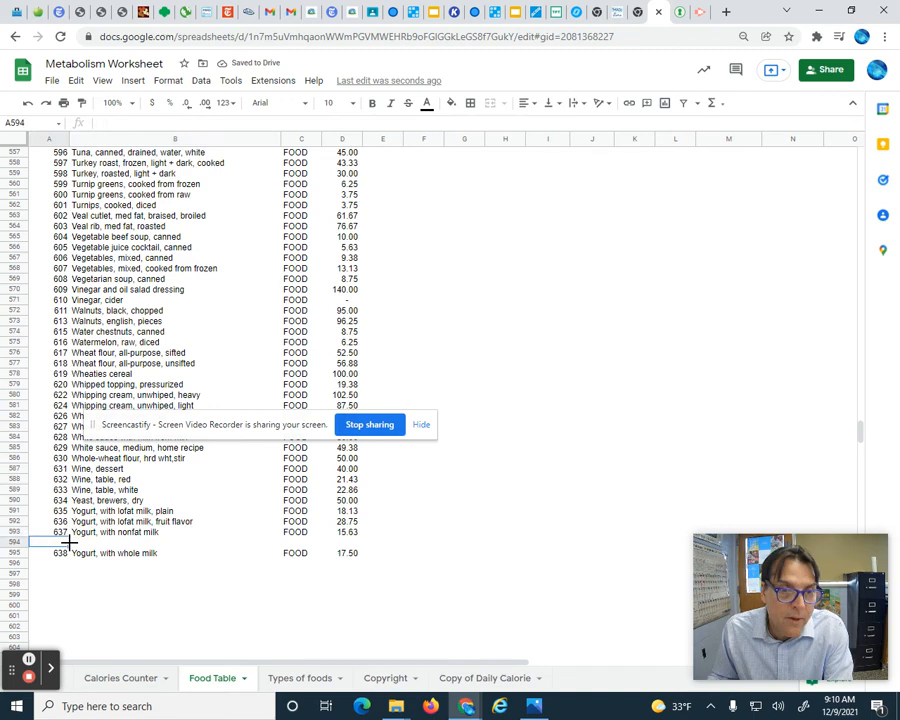
pyautogui.click(75, 81)
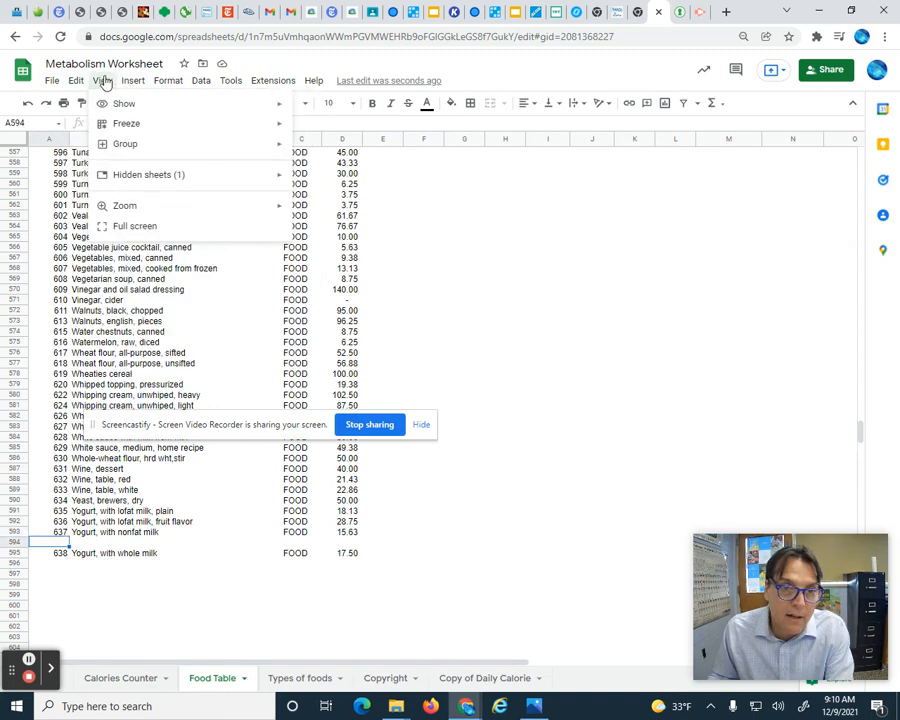
pyautogui.moveTo(131, 81)
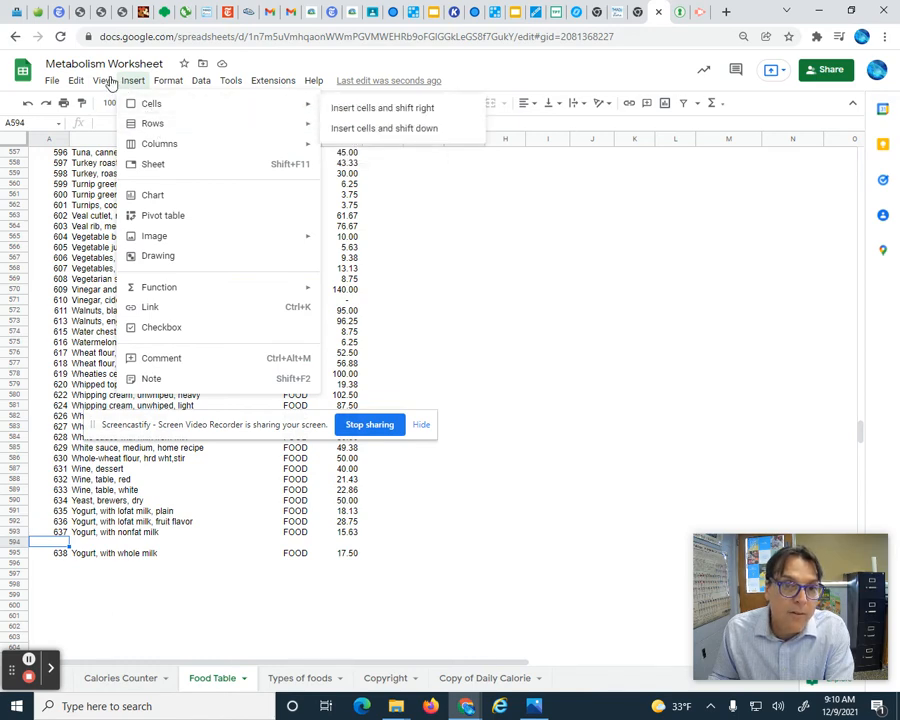
pyautogui.moveTo(76, 84)
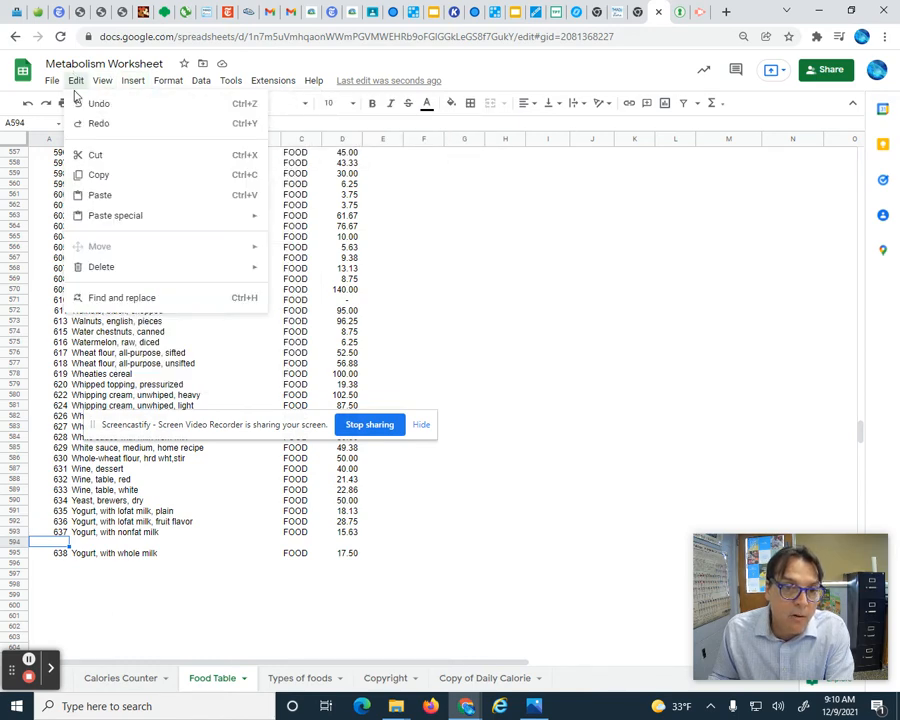
pyautogui.moveTo(153, 267)
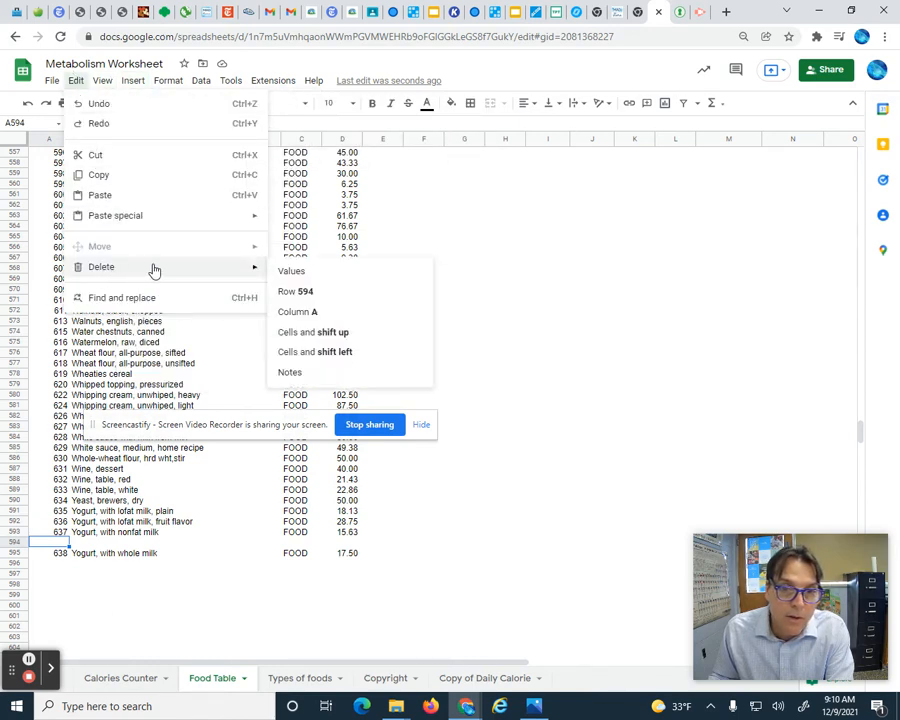
pyautogui.click(300, 293)
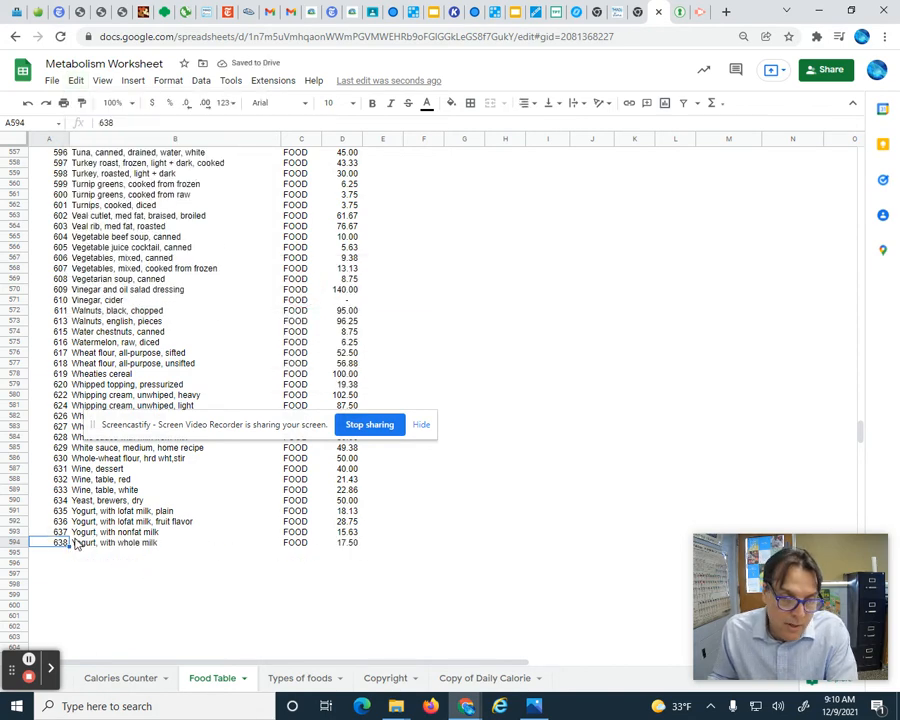
# - Enter 639 as the number in the cell below the last food entry
pyautogui.click(58, 553)
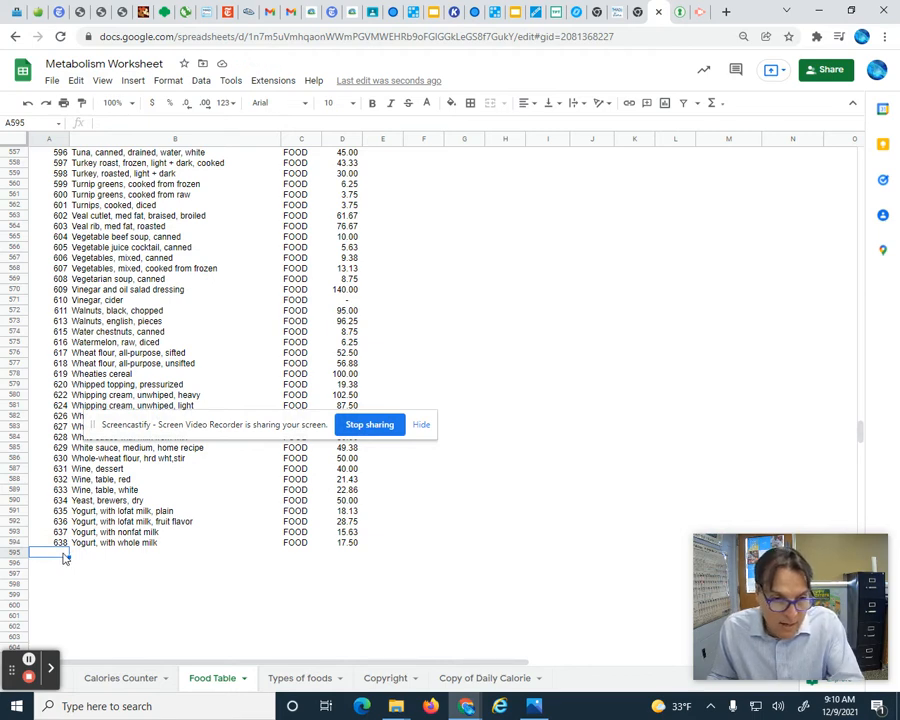
pyautogui.write('6')
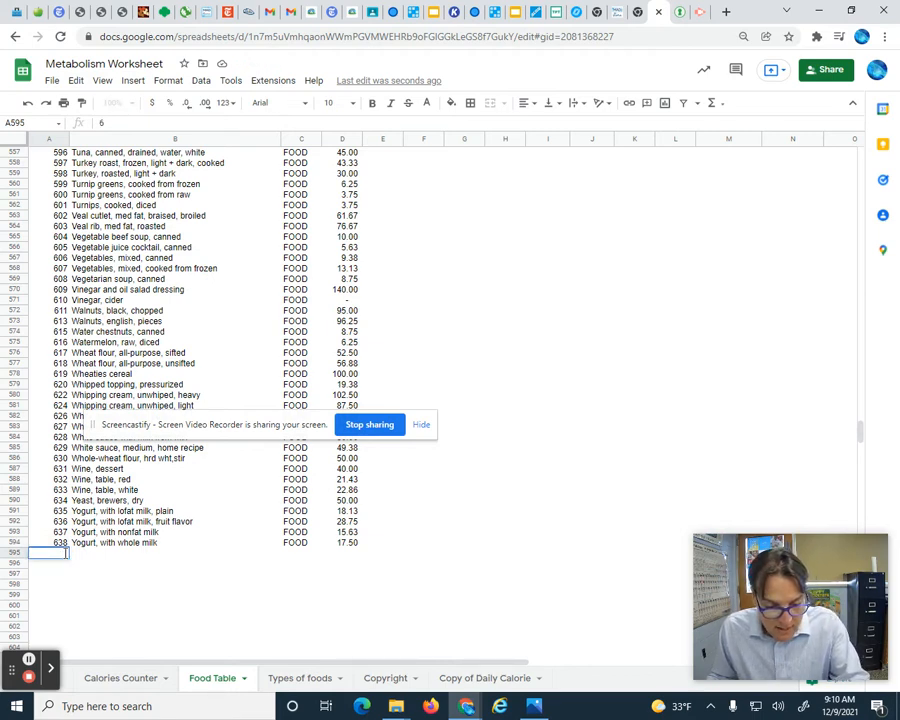
pyautogui.write('39')
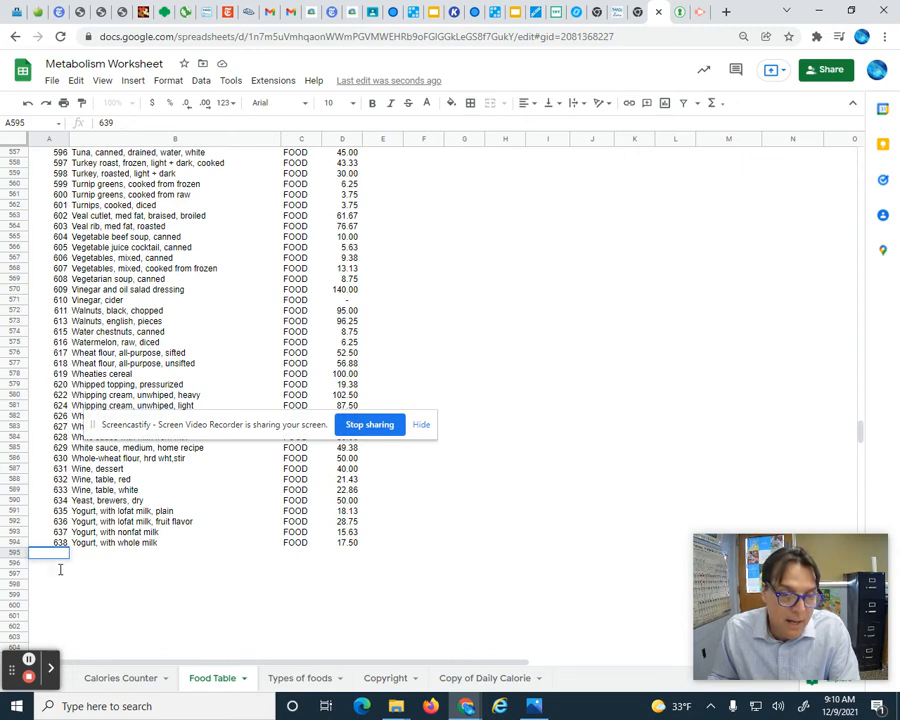
pyautogui.press('Return')
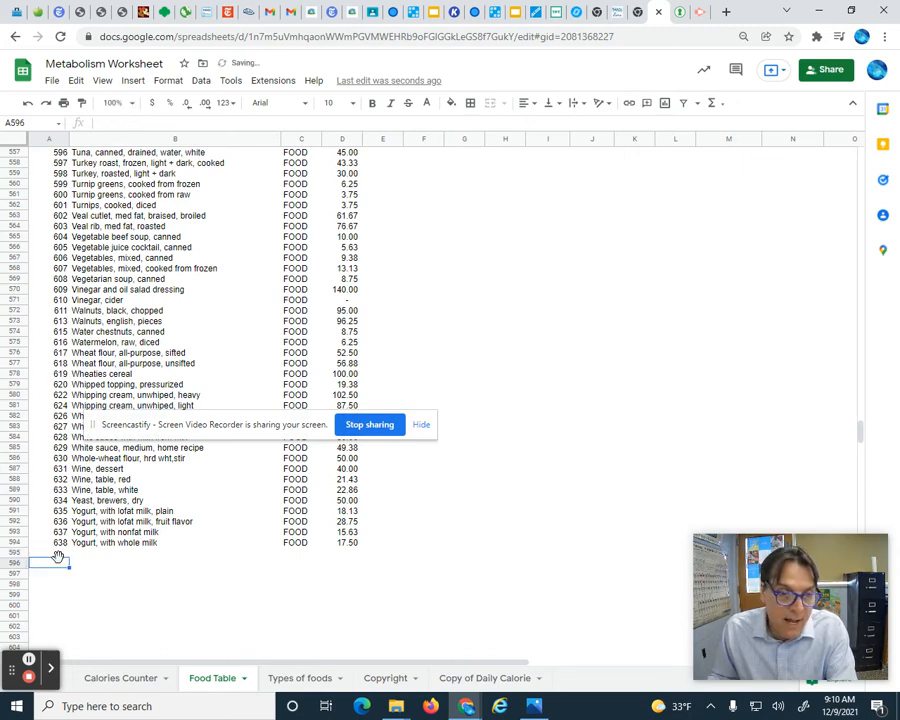
# - Insert an empty row below the nonfat yogurt entry in row 593 and select its first cell
pyautogui.click(66, 550)
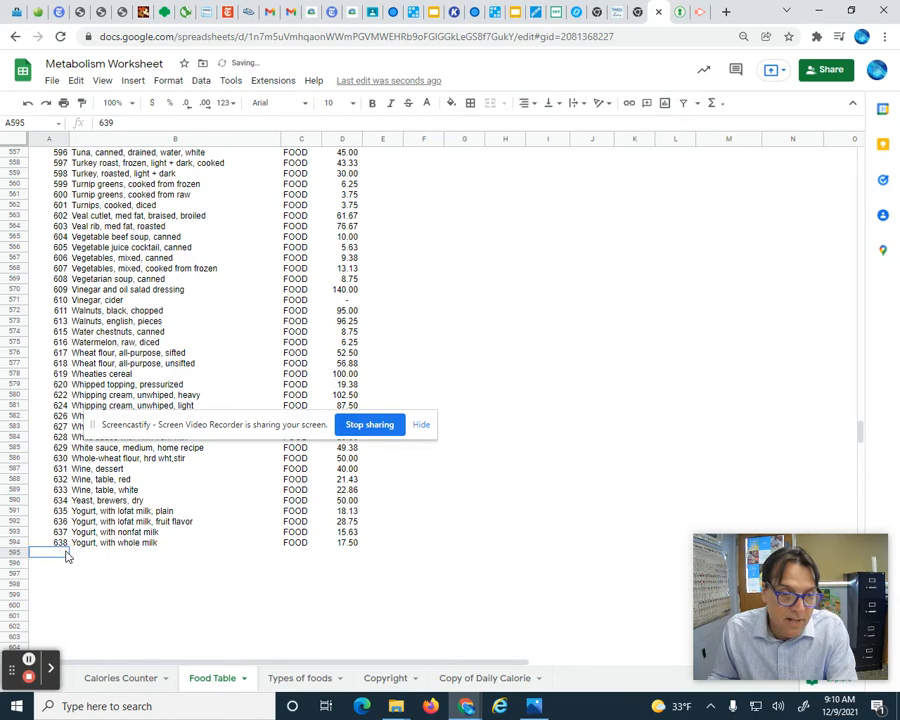
pyautogui.click(119, 125)
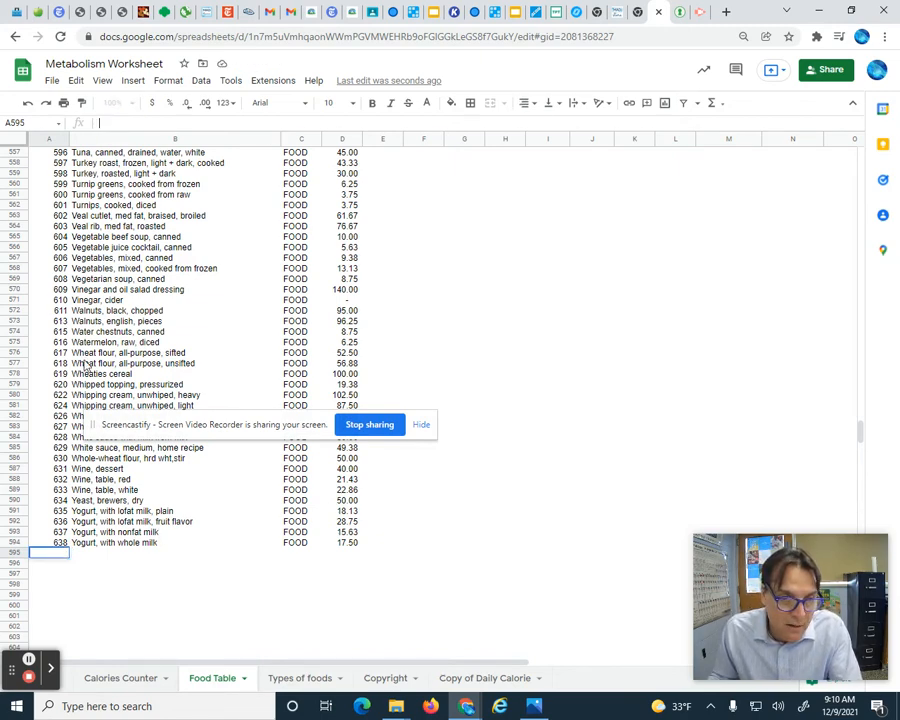
pyautogui.click(87, 535)
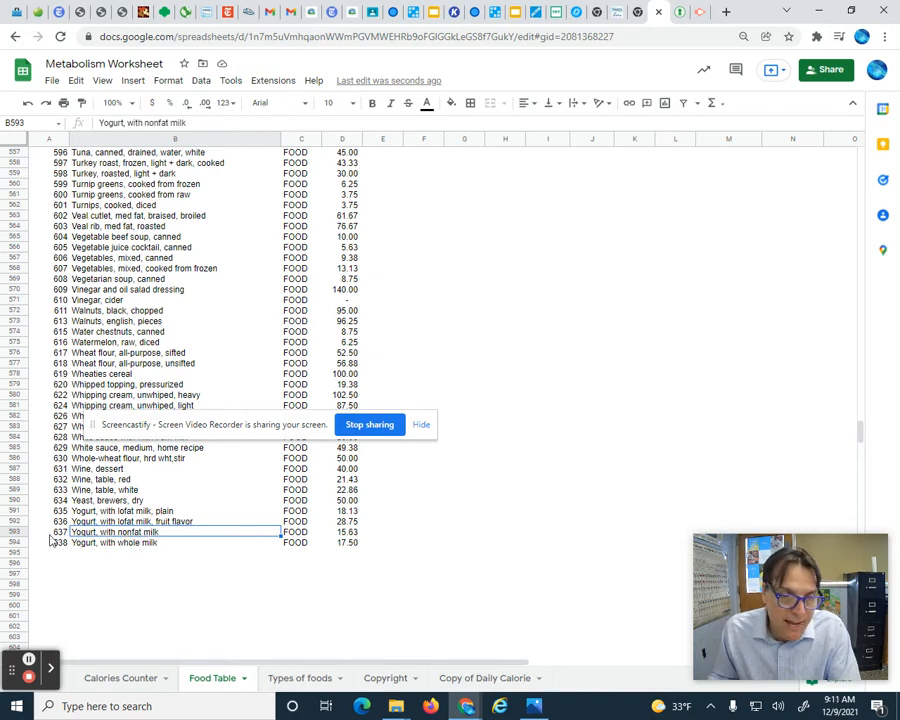
pyautogui.click(134, 80)
pyautogui.moveTo(151, 127)
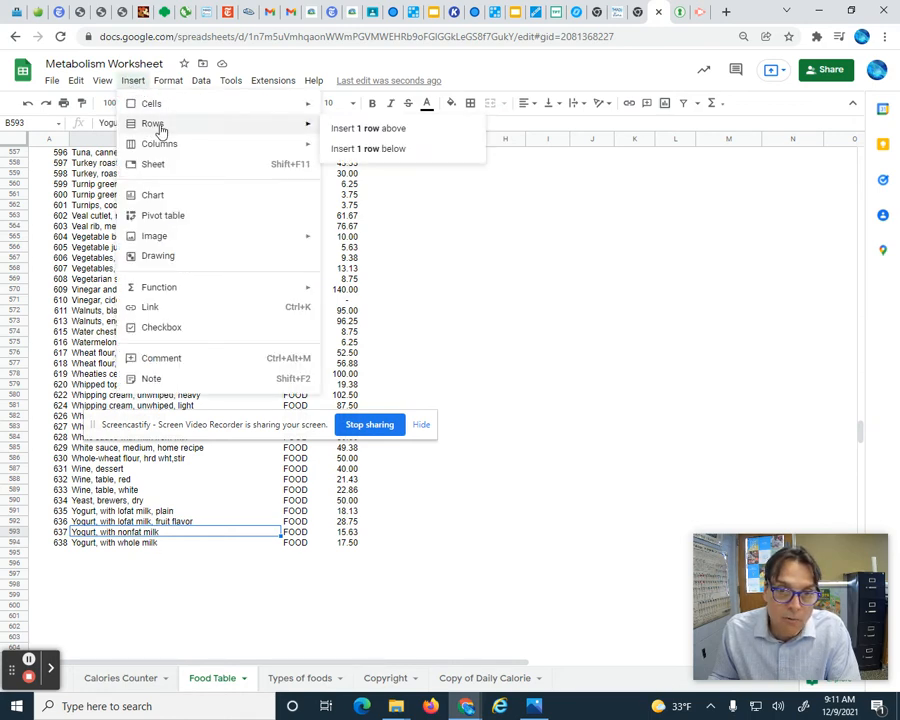
pyautogui.click(359, 149)
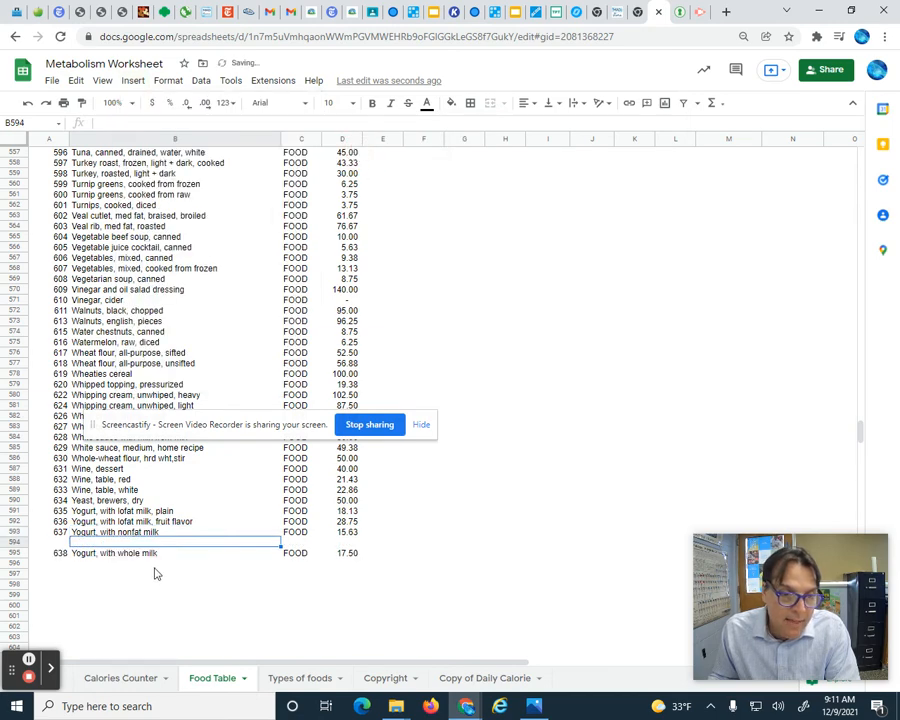
pyautogui.click(63, 543)
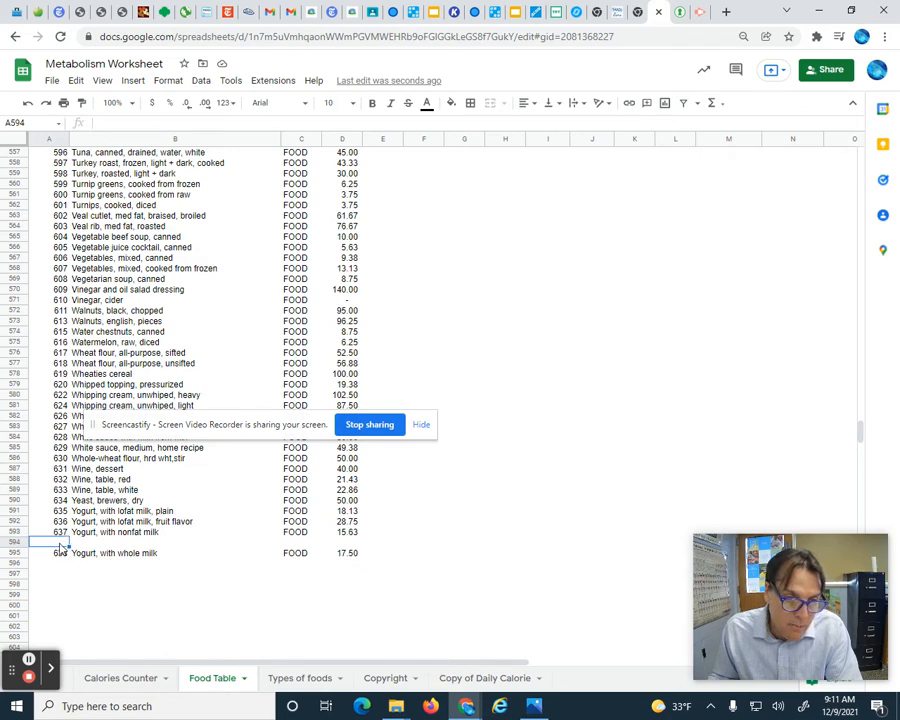
# - Fill the new empty row with number 639, food name Sprite and type Drink
pyautogui.write('63')
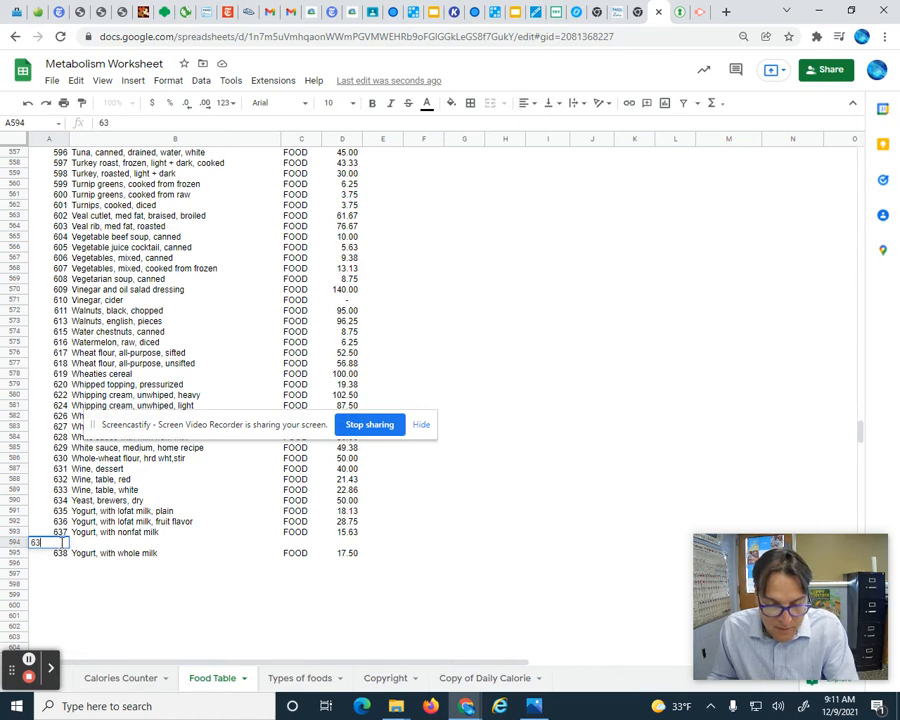
pyautogui.write('9')
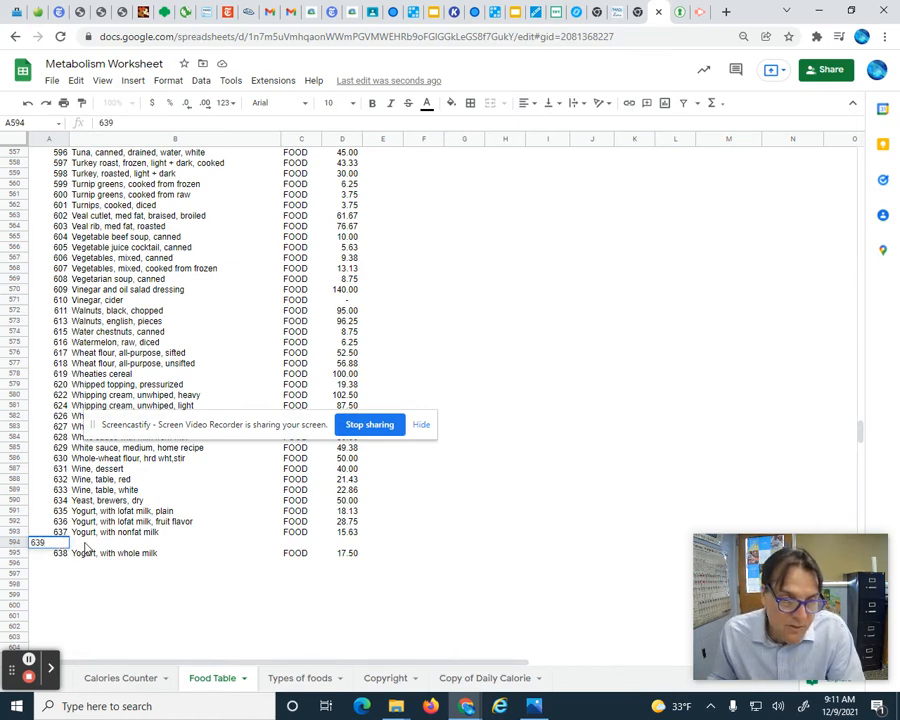
pyautogui.press('Tab')
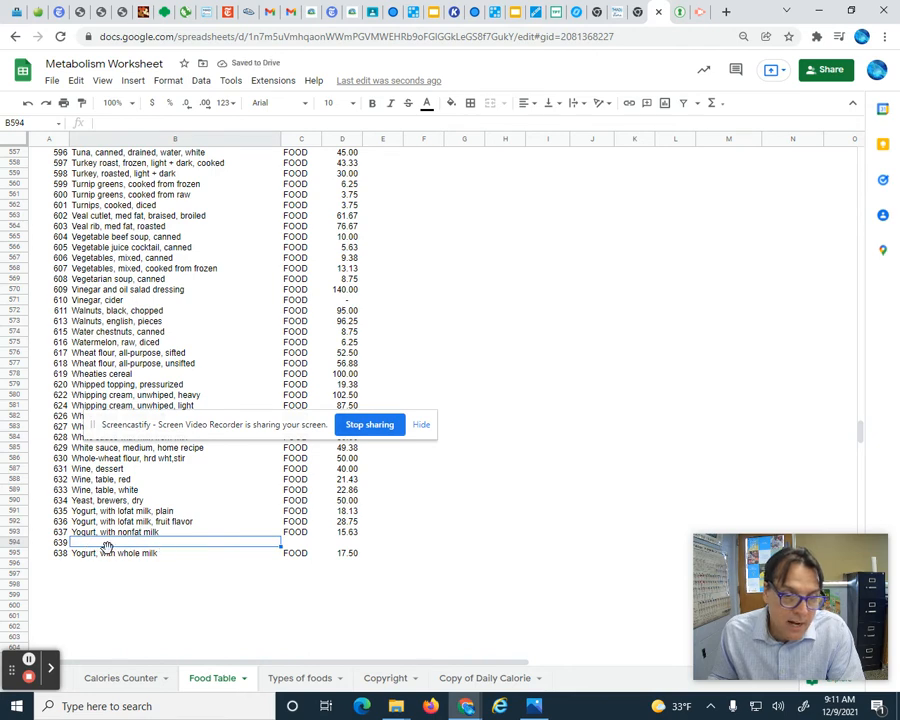
pyautogui.write('Sp')
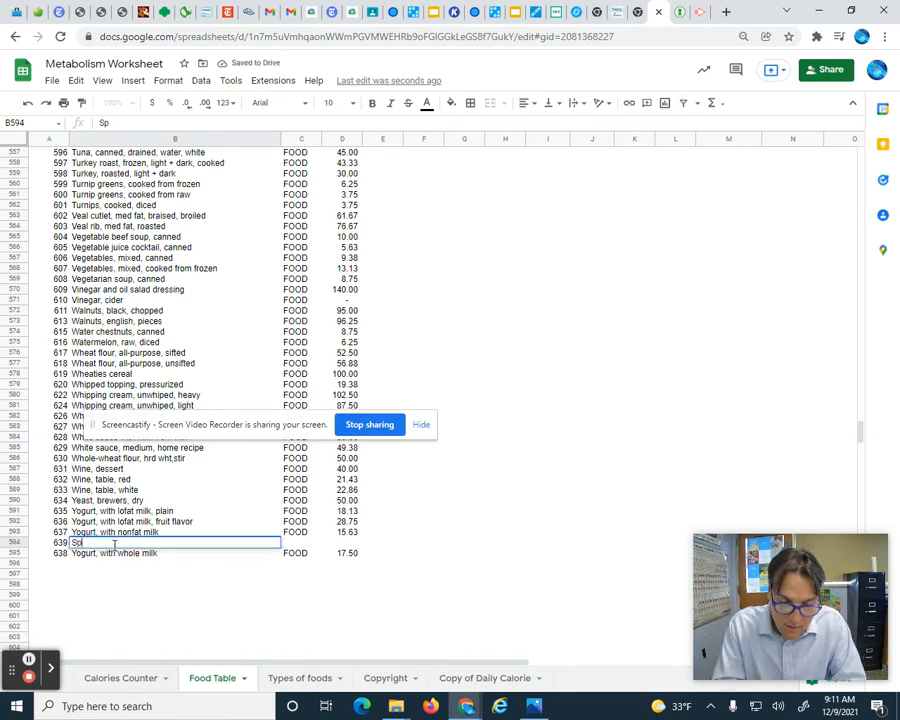
pyautogui.write('rite')
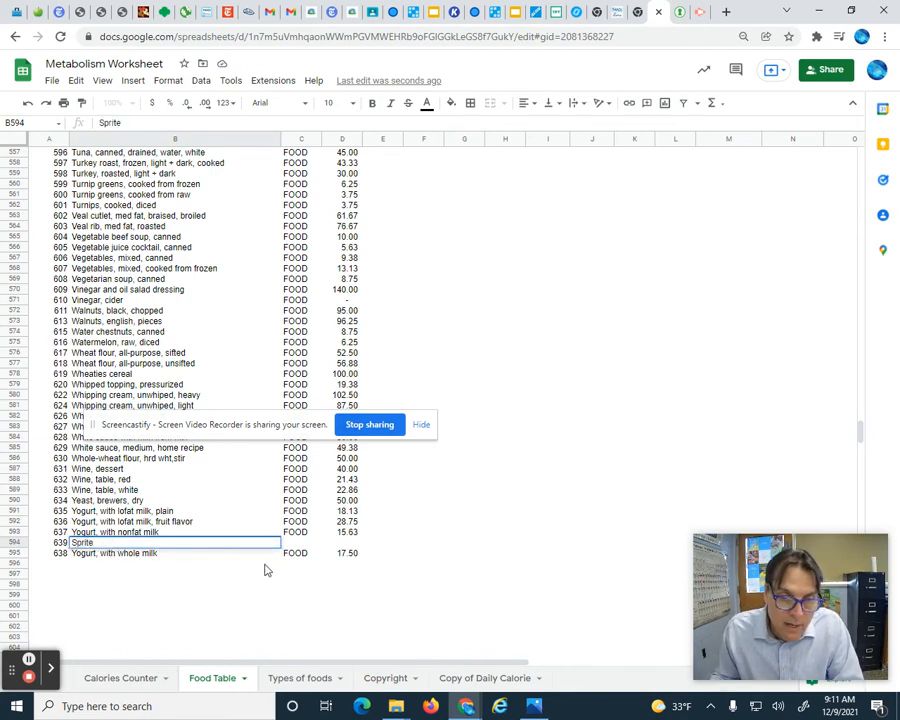
pyautogui.click(295, 545)
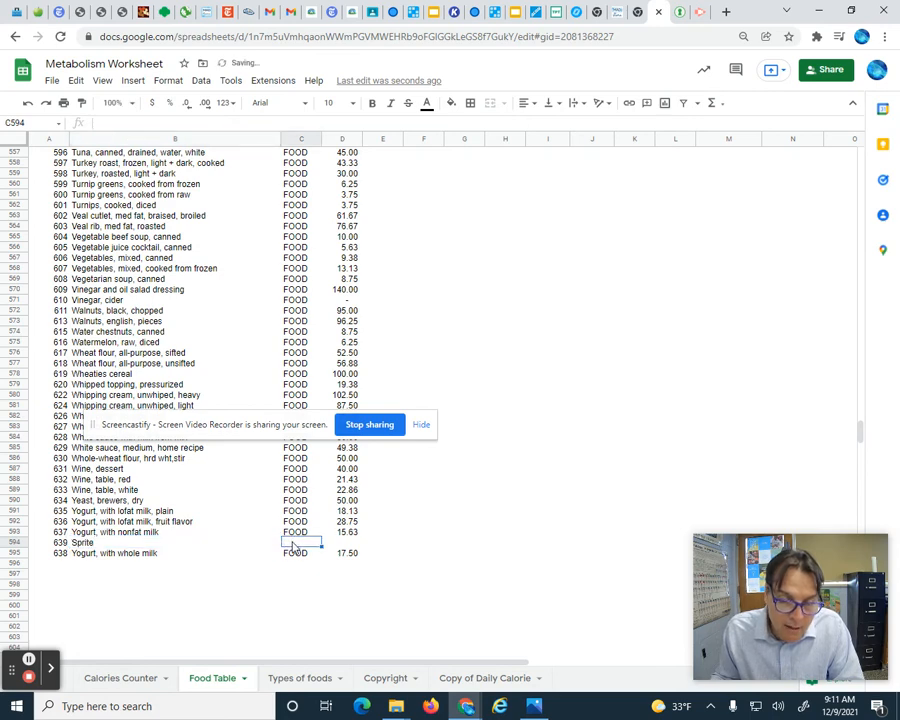
pyautogui.write('DrinK')
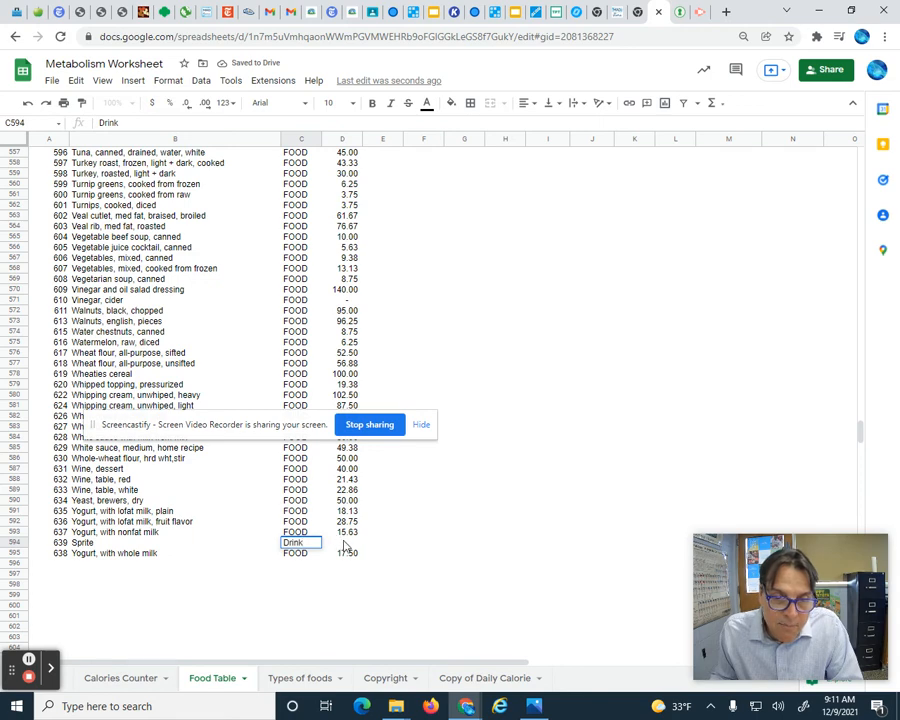
pyautogui.click(345, 545)
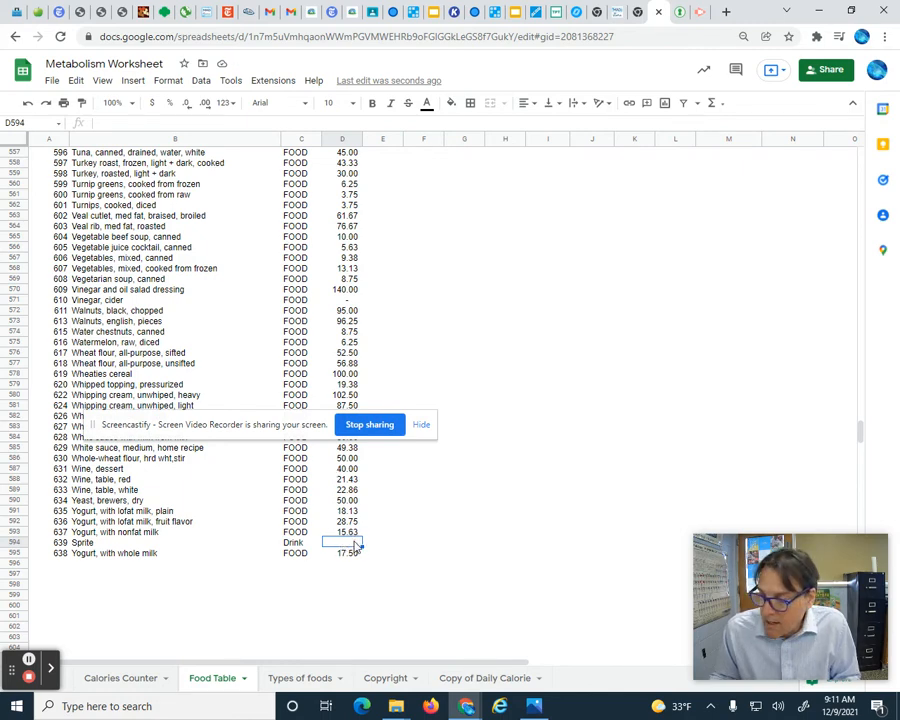
# - Look up Sprite's nutrition facts on the fatsecret tab and enter 10 as Sprite's calories in the Food Table
pyautogui.click(681, 13)
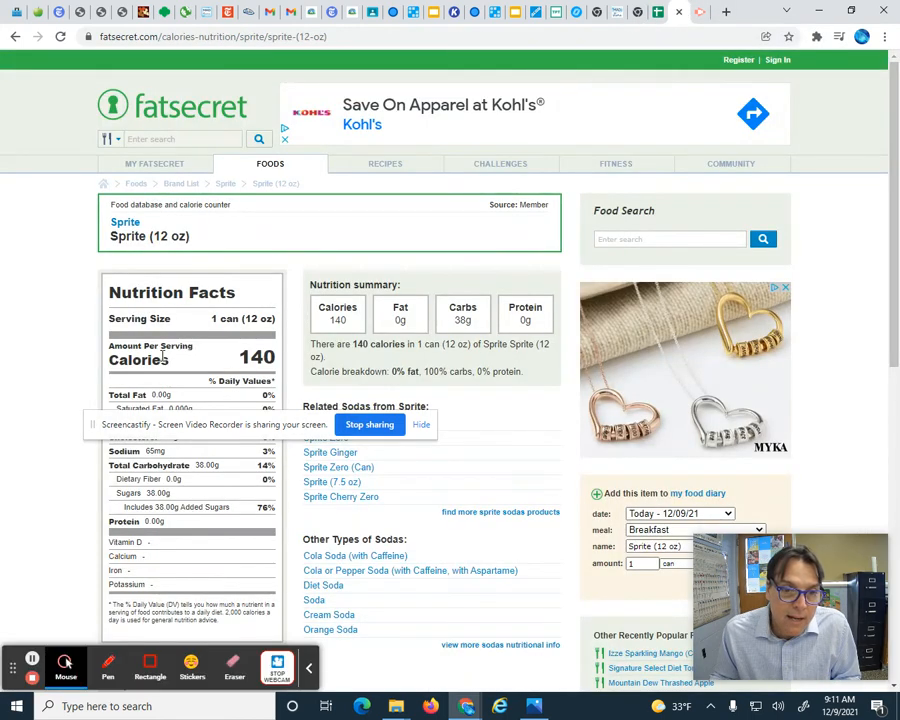
pyautogui.moveTo(224, 421); pyautogui.dragTo(568, 381)
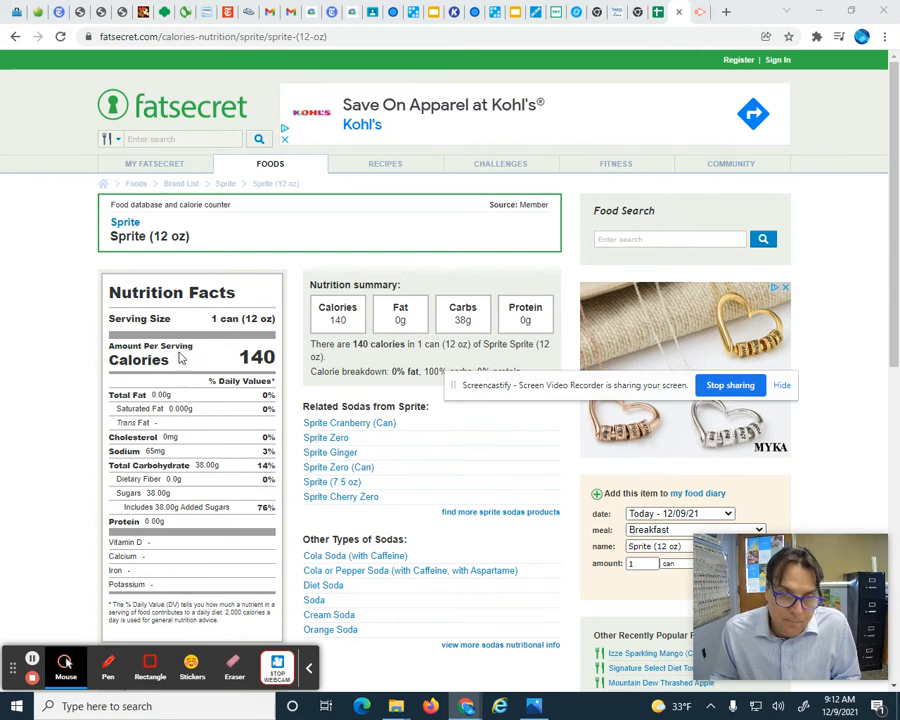
pyautogui.click(657, 12)
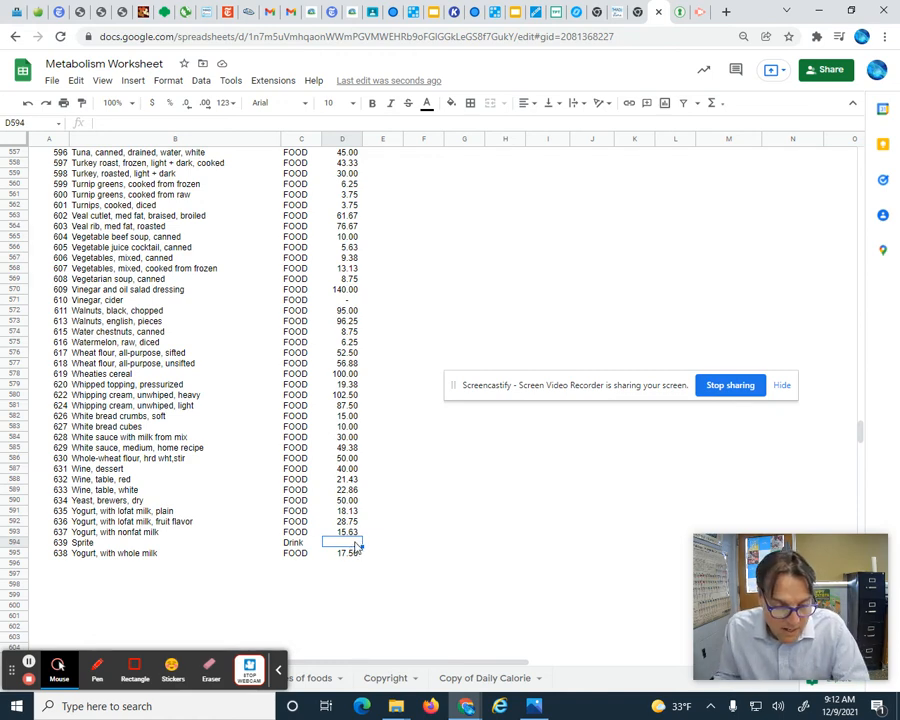
pyautogui.write('10')
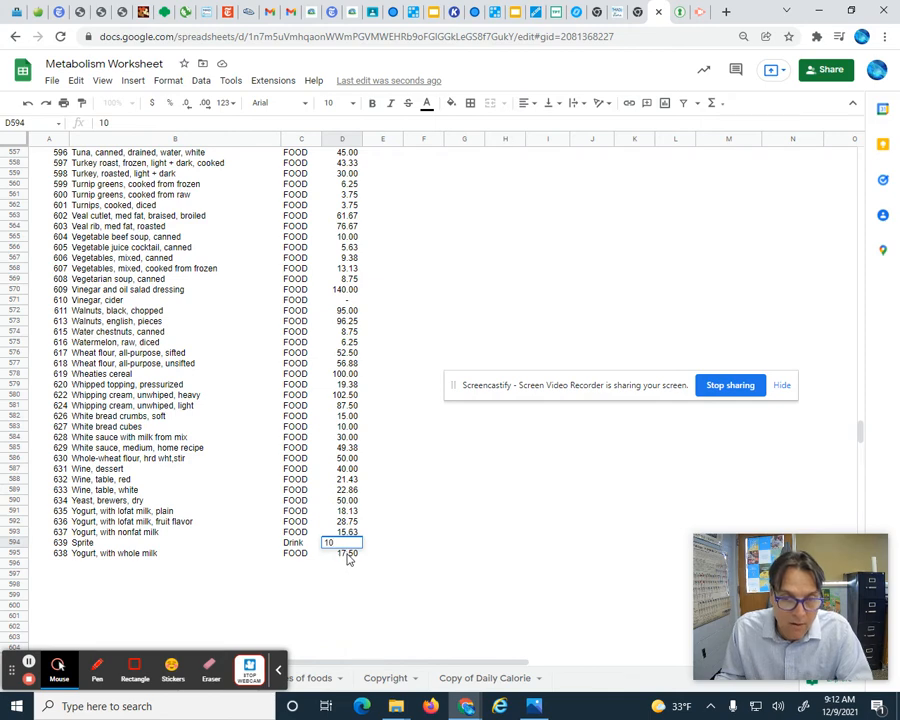
pyautogui.press('Return')
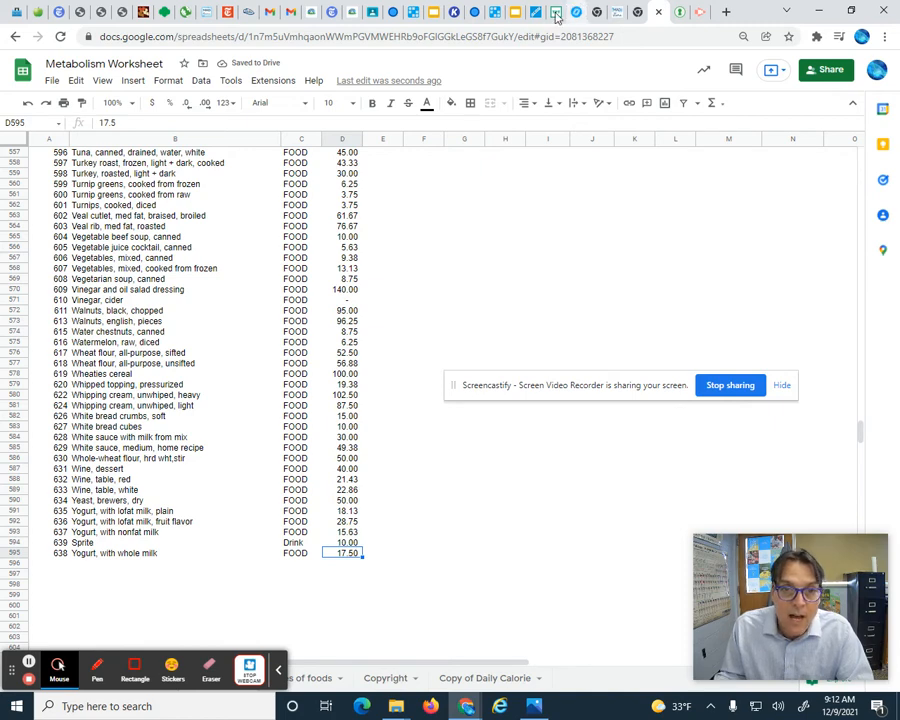
# - Switch to the Calories Counter sheet and choose Sprite as the sixth food in the Day One calorie counter
pyautogui.click(280, 671)
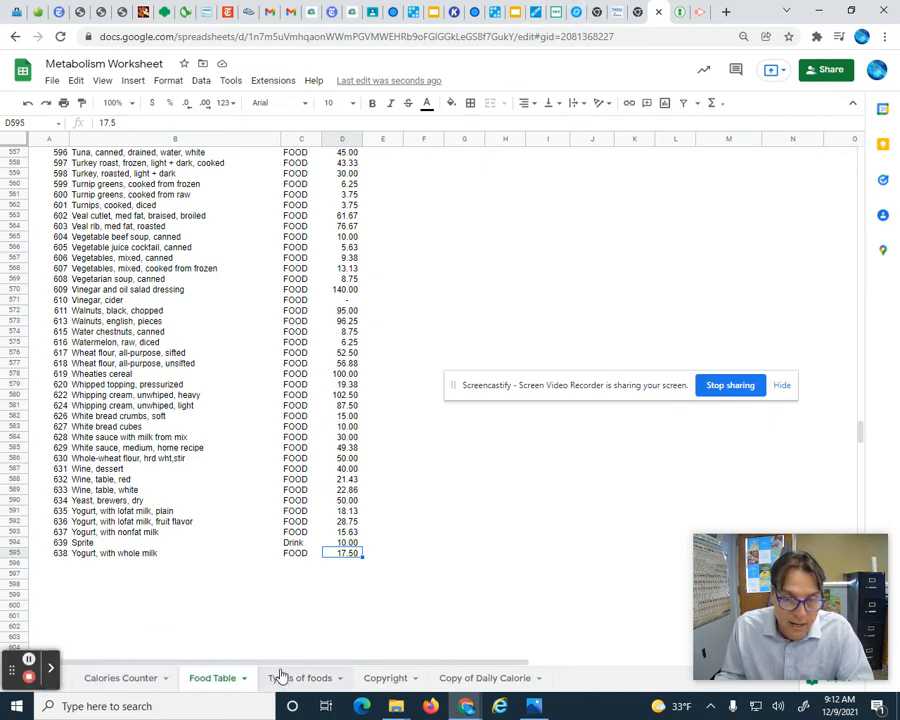
pyautogui.click(122, 678)
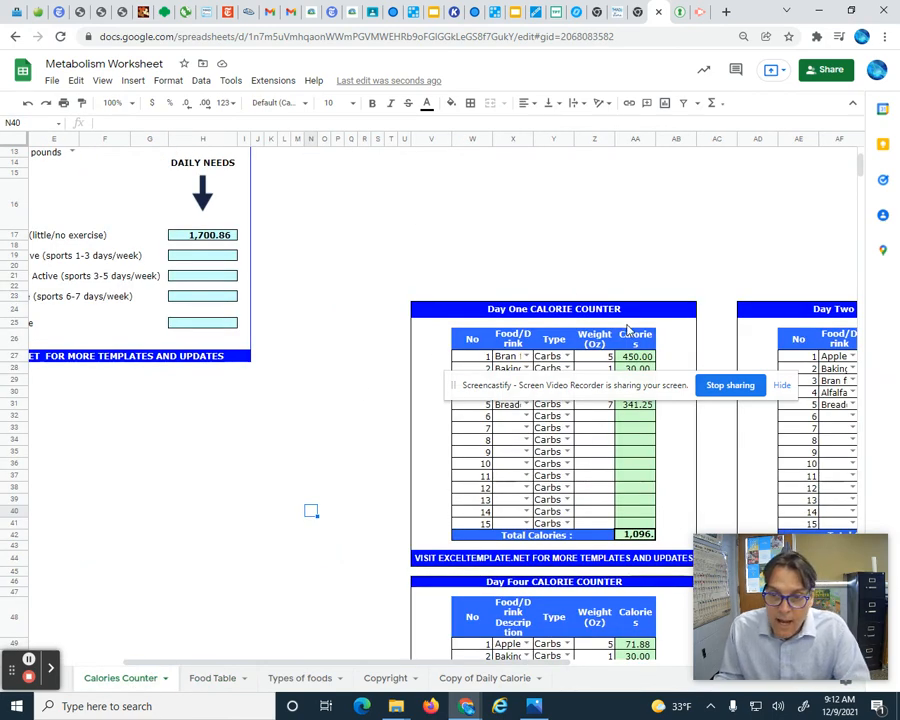
pyautogui.moveTo(650, 383); pyautogui.dragTo(580, 232)
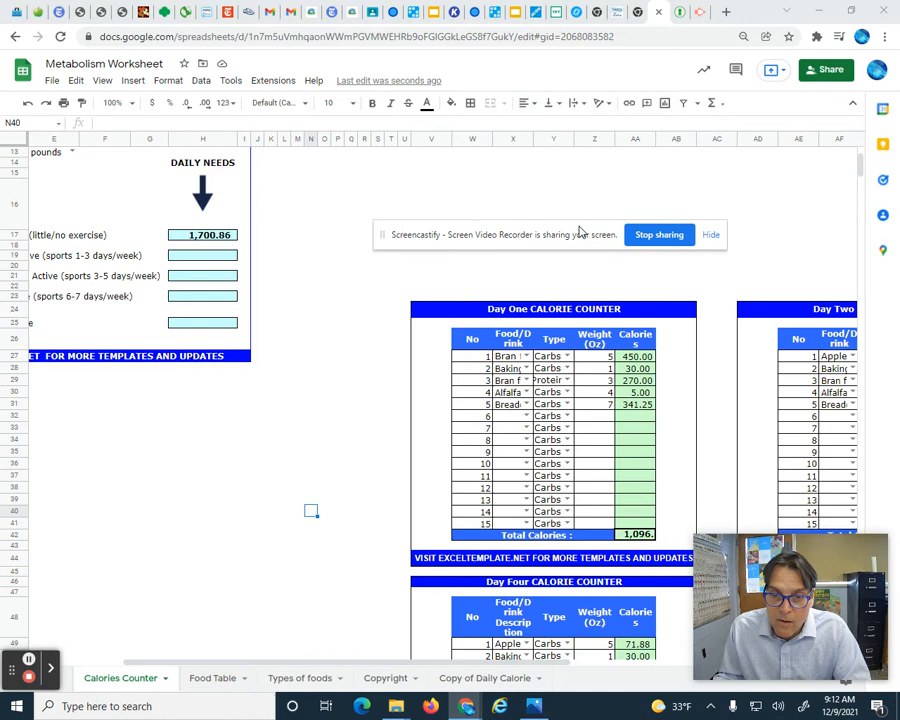
pyautogui.click(525, 416)
pyautogui.scroll(-15, 510, 450)
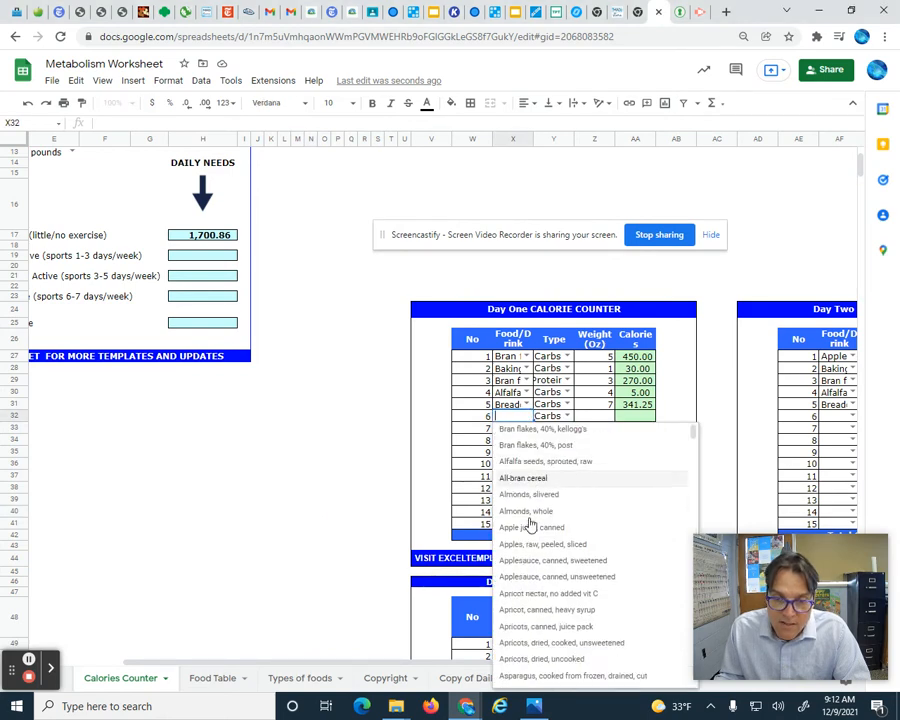
pyautogui.scroll(-15, 543, 567)
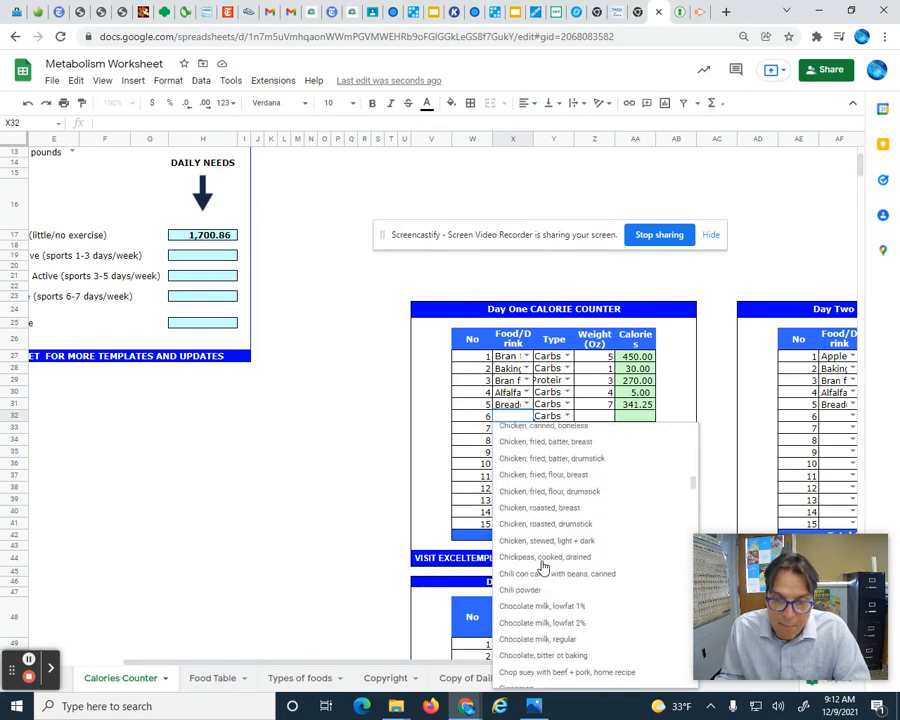
pyautogui.scroll(-20, 543, 567)
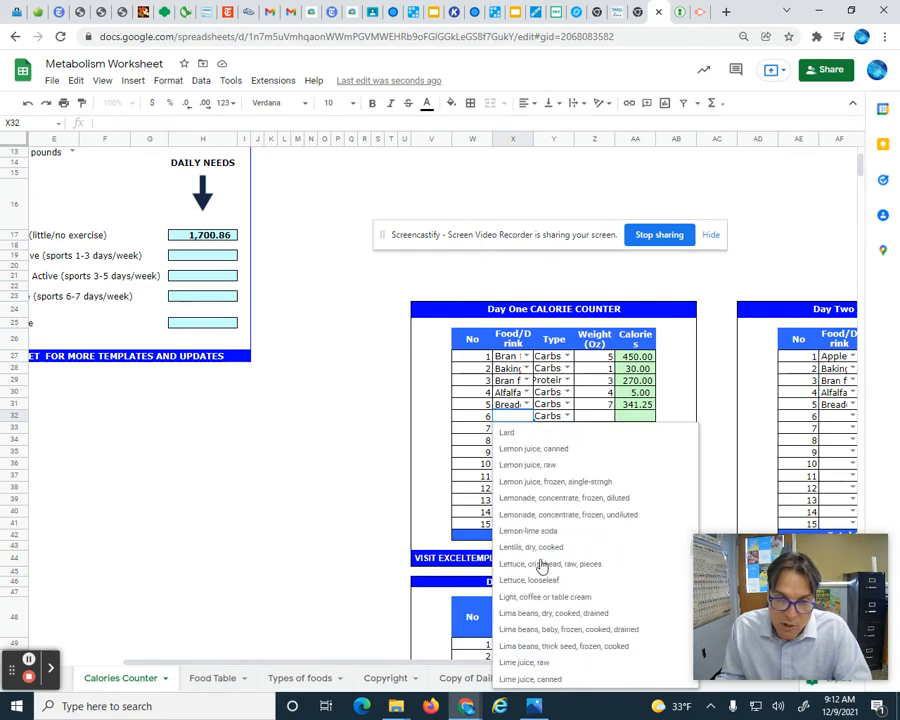
pyautogui.scroll(-20, 541, 567)
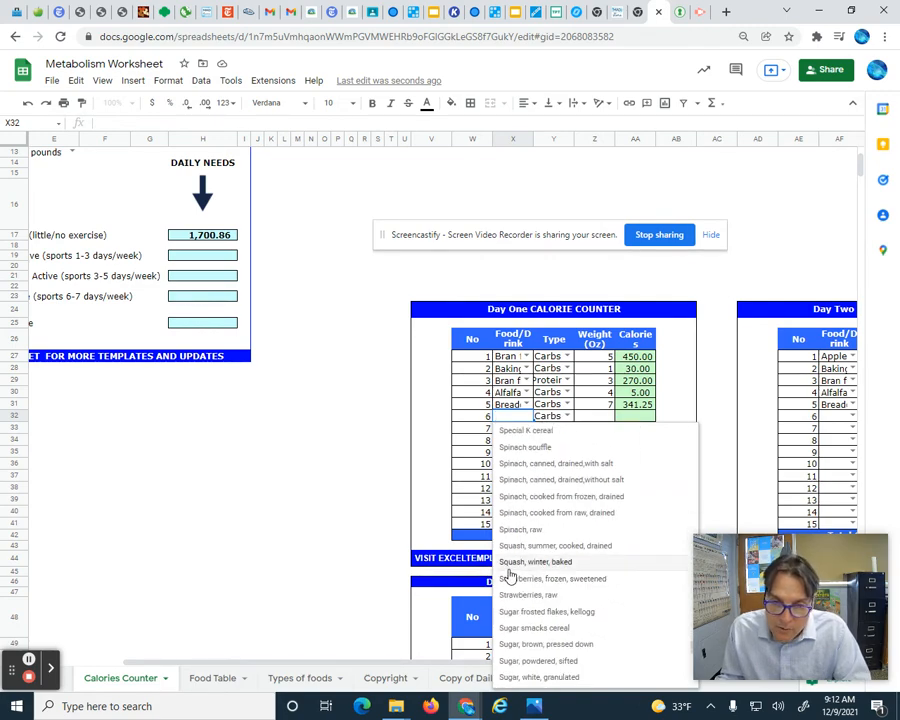
pyautogui.scroll(-15, 578, 572)
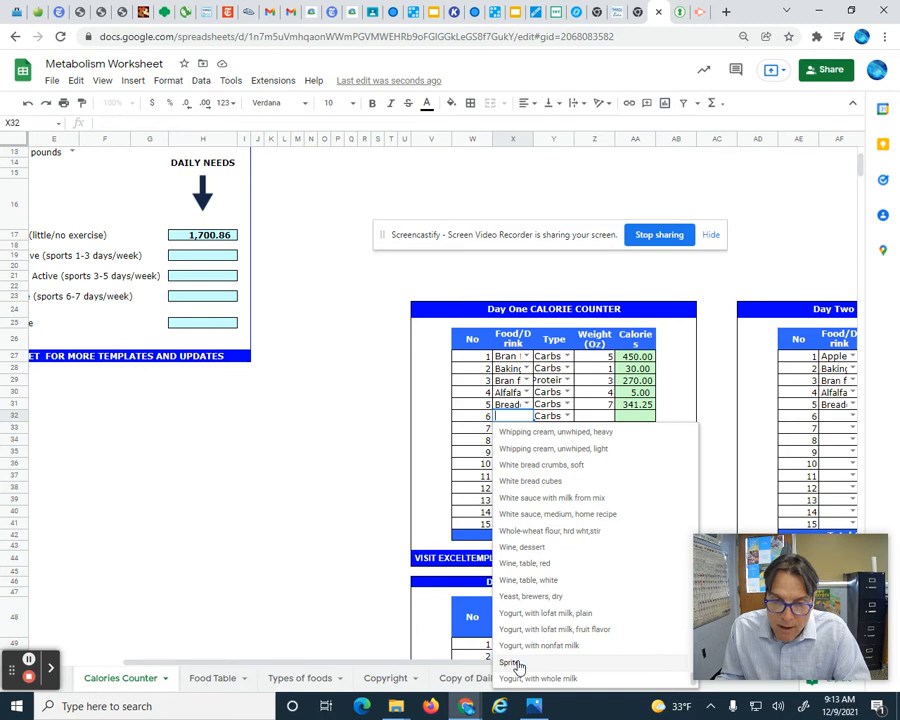
pyautogui.click(512, 663)
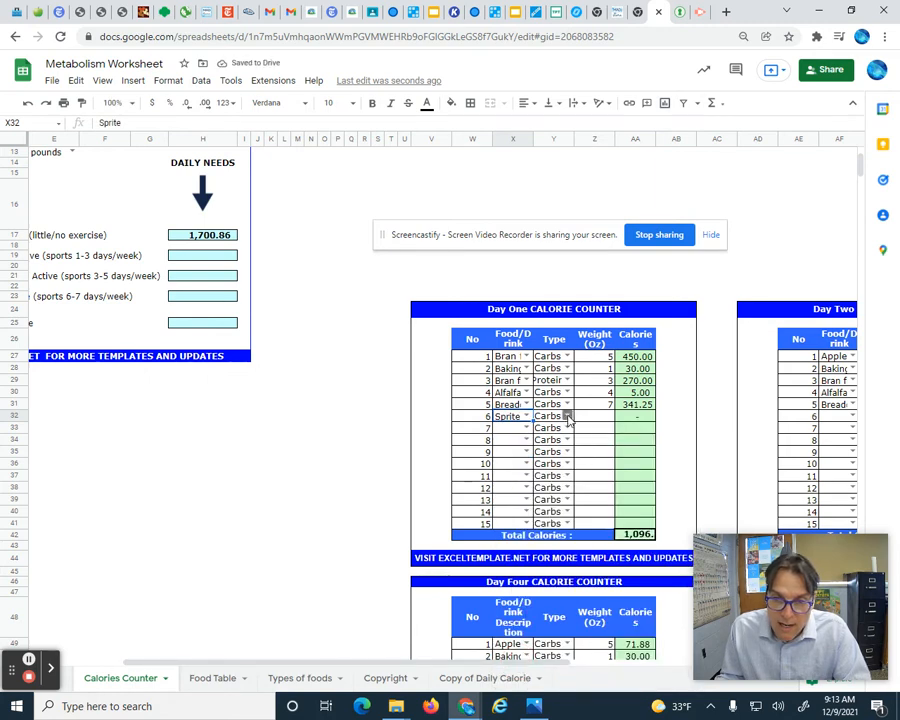
# - Set the Sprite entry's weight to 12 oz and select its calories cell
pyautogui.click(567, 418)
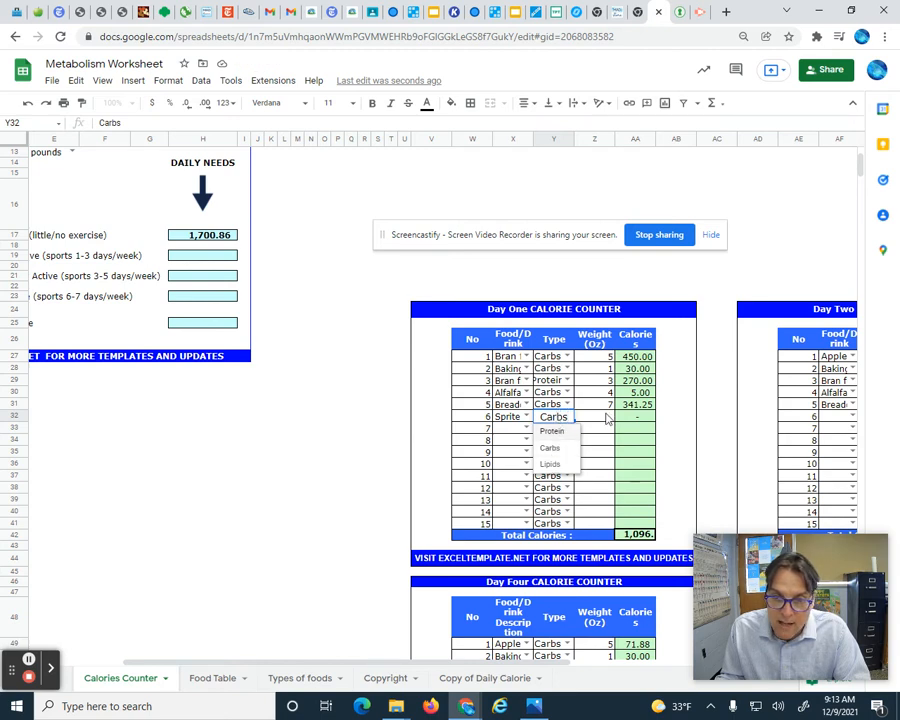
pyautogui.click(607, 419)
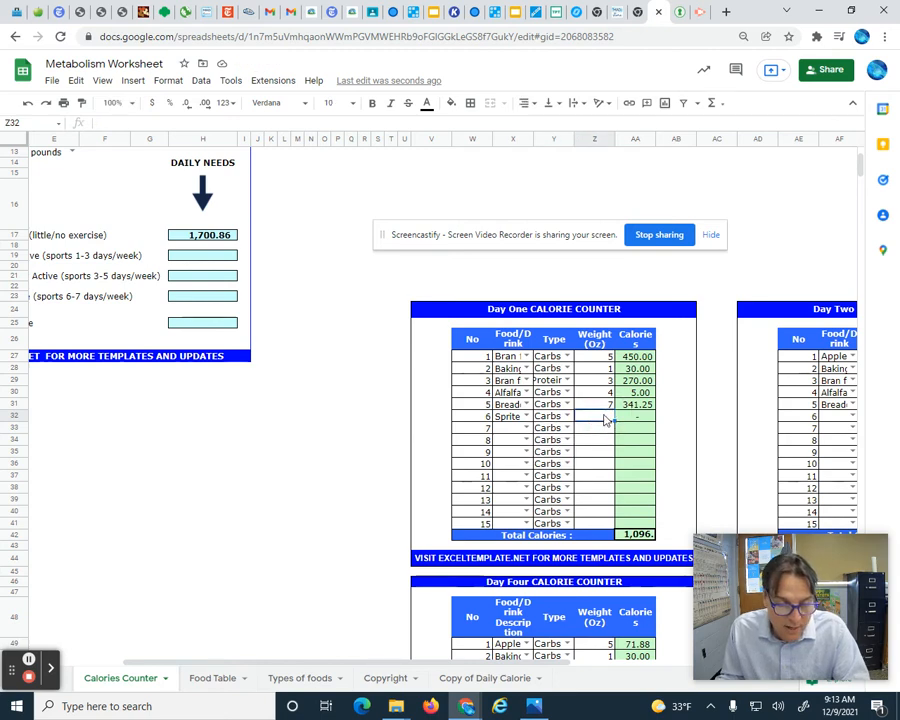
pyautogui.write('12')
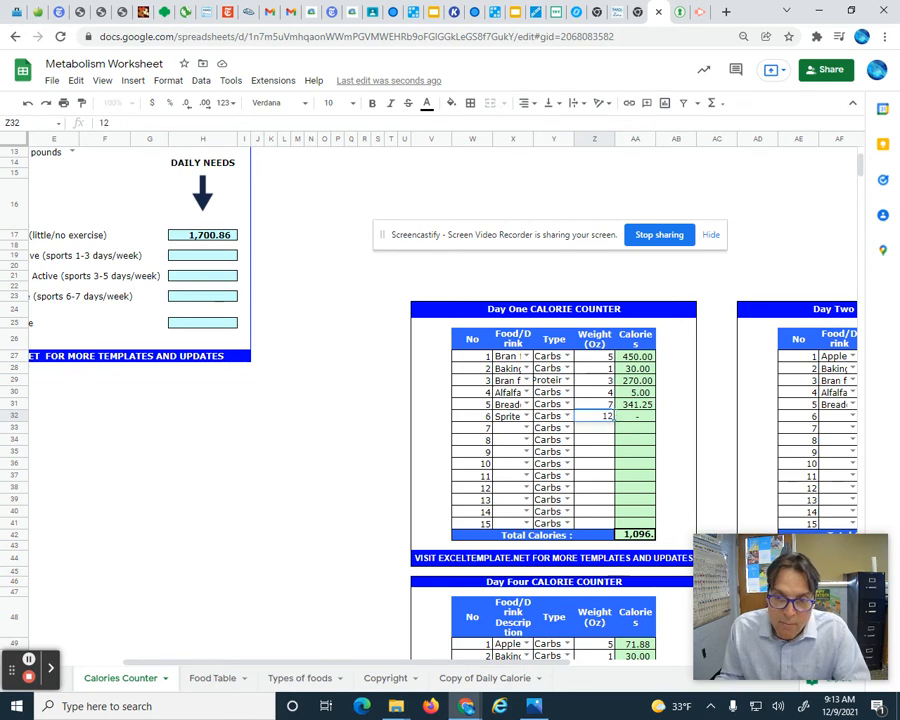
pyautogui.click(634, 417)
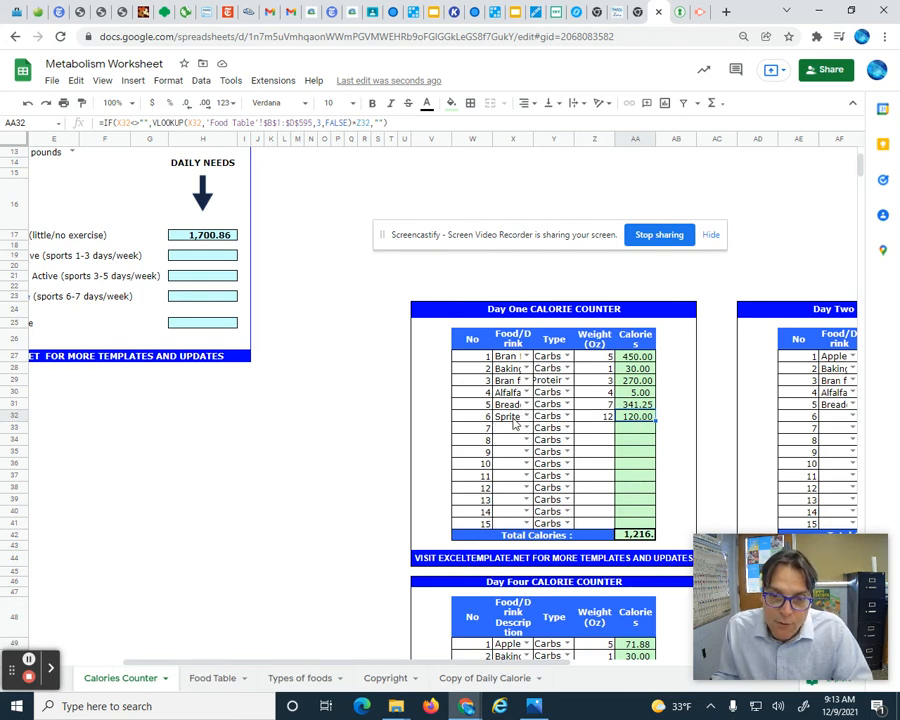
# - Return to the Food Table and insert an empty row below the Vegetable beef soup, canned entry
pyautogui.click(212, 680)
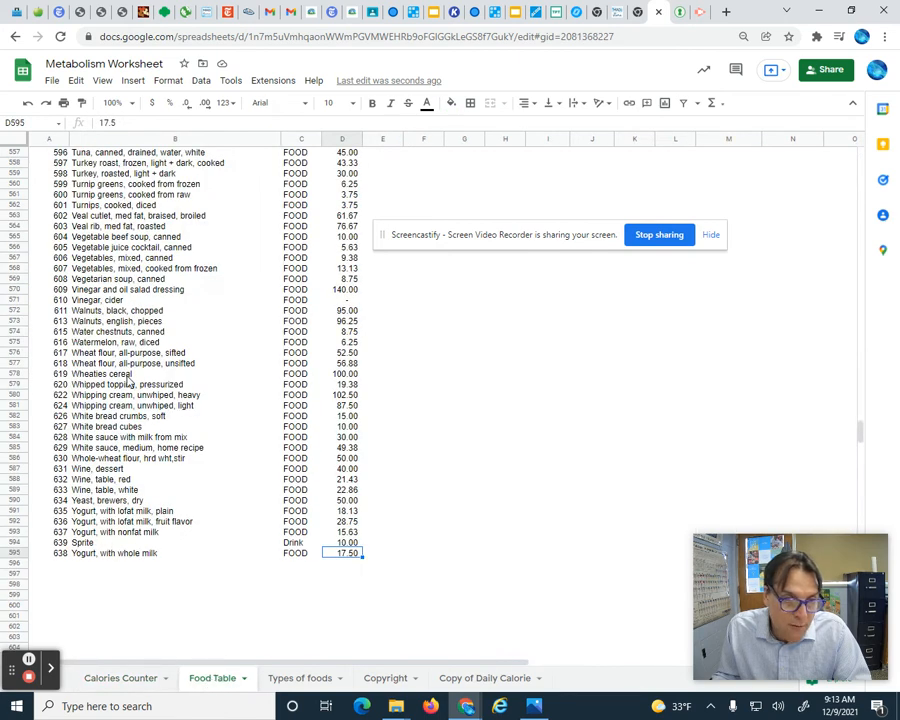
pyautogui.scroll(2, 128, 382)
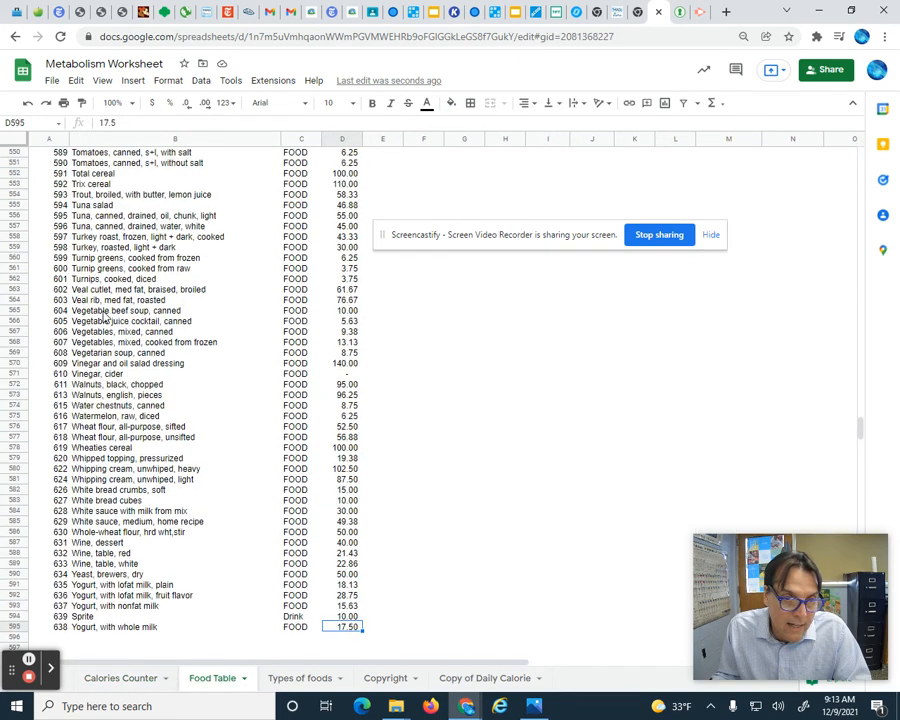
pyautogui.click(104, 312)
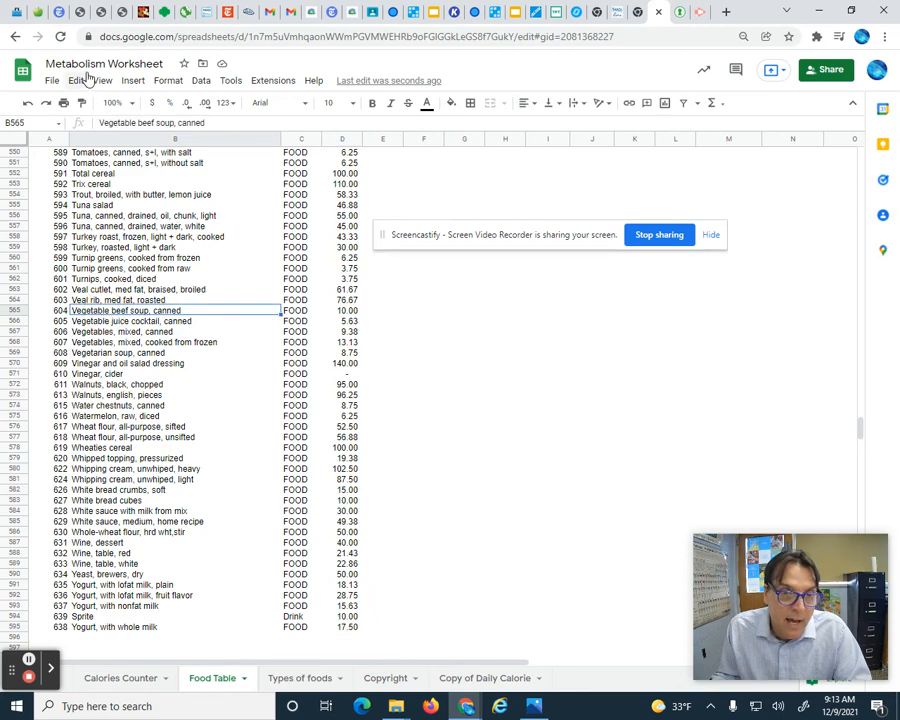
pyautogui.click(131, 82)
pyautogui.moveTo(152, 123)
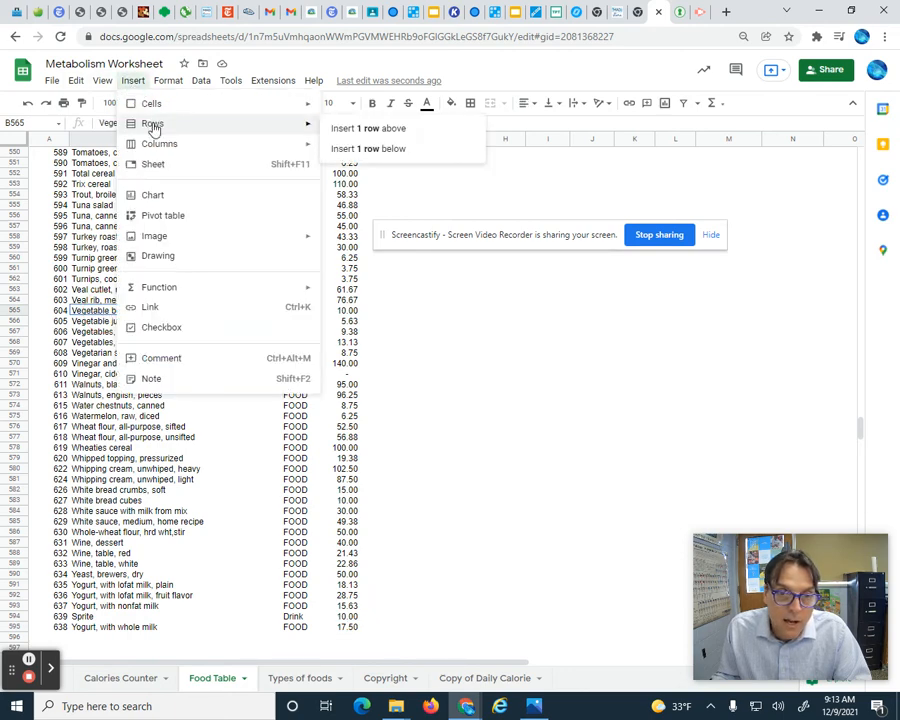
pyautogui.click(388, 149)
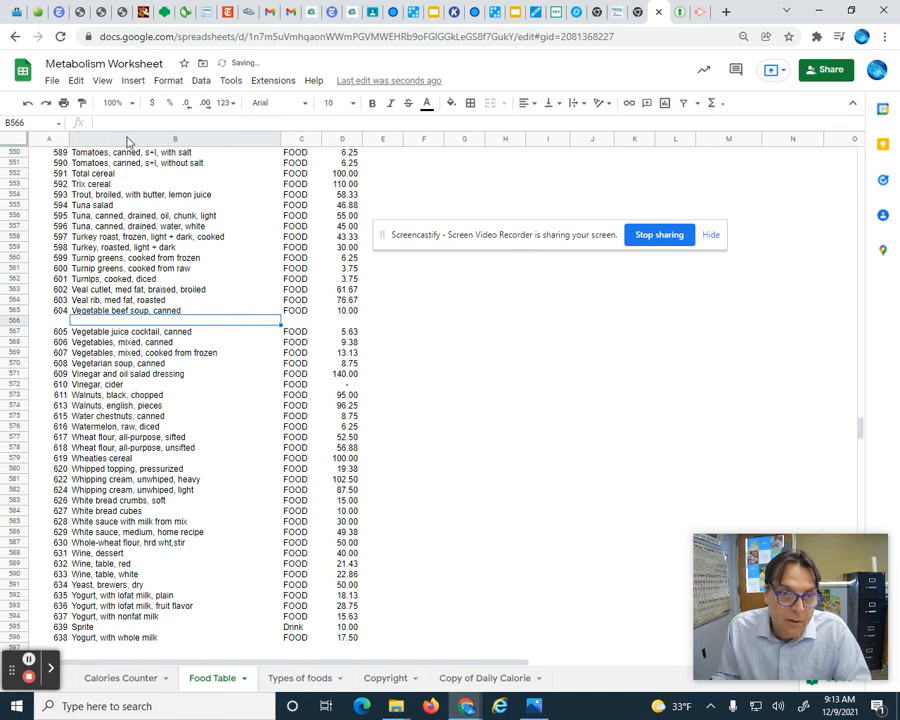
# - Delete the inserted empty row 566 and go back to the Calories Counter sheet
pyautogui.click(76, 81)
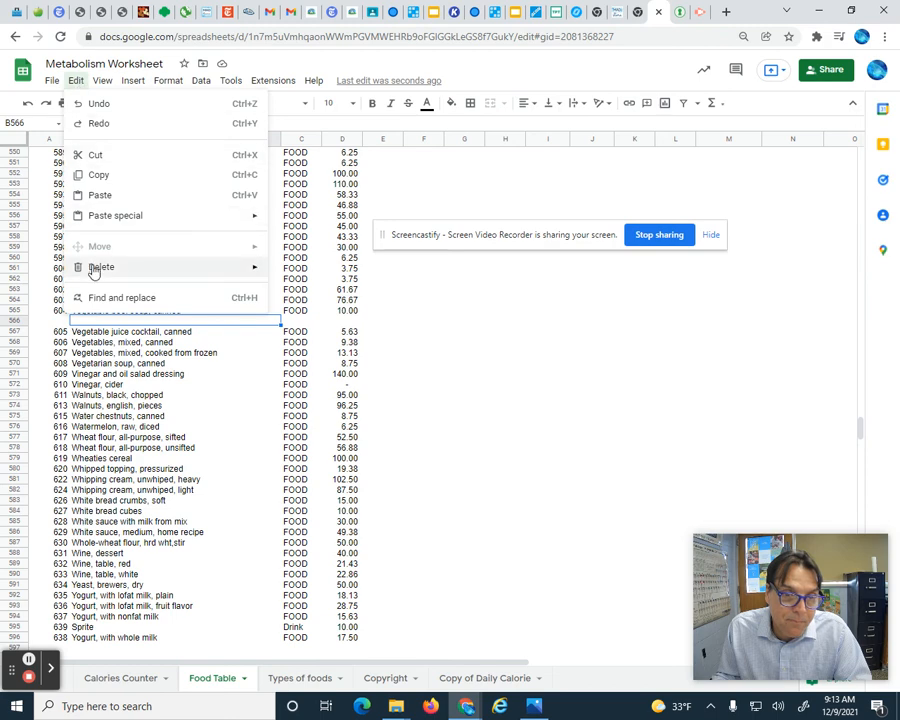
pyautogui.moveTo(95, 267)
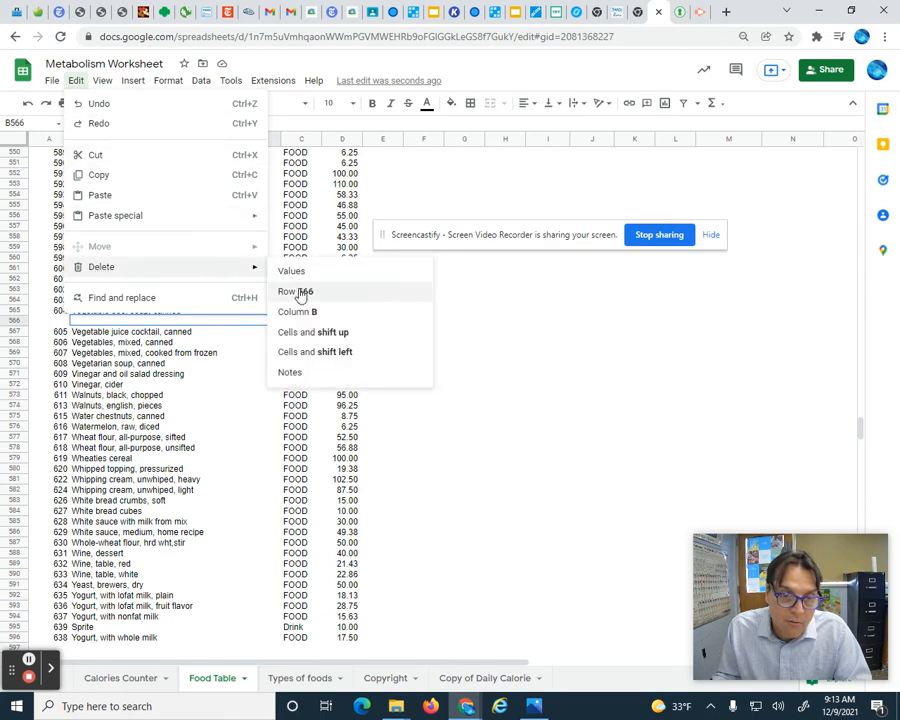
pyautogui.click(300, 293)
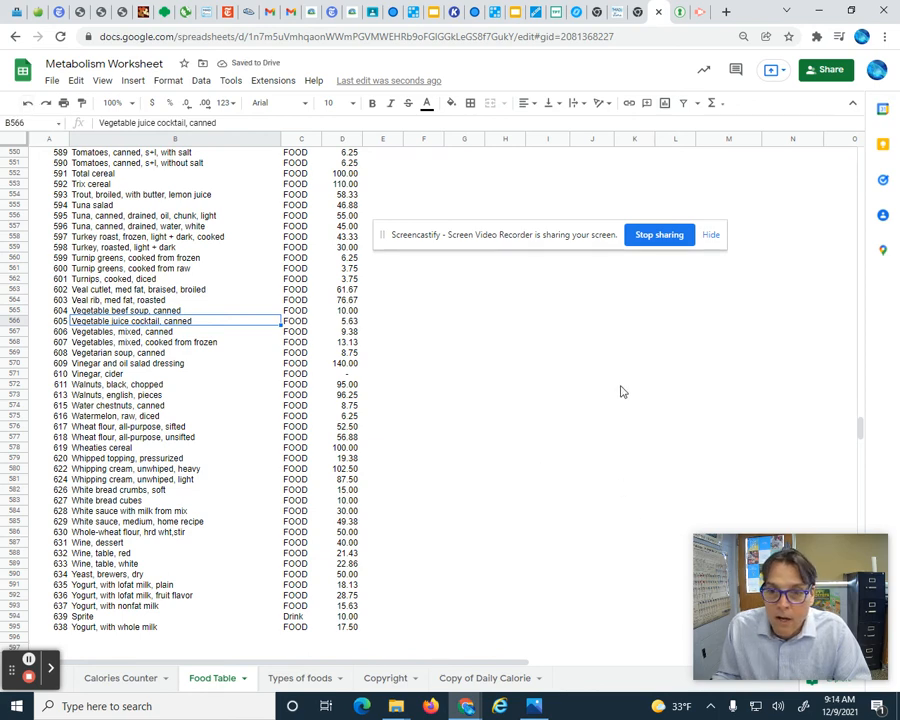
pyautogui.click(129, 678)
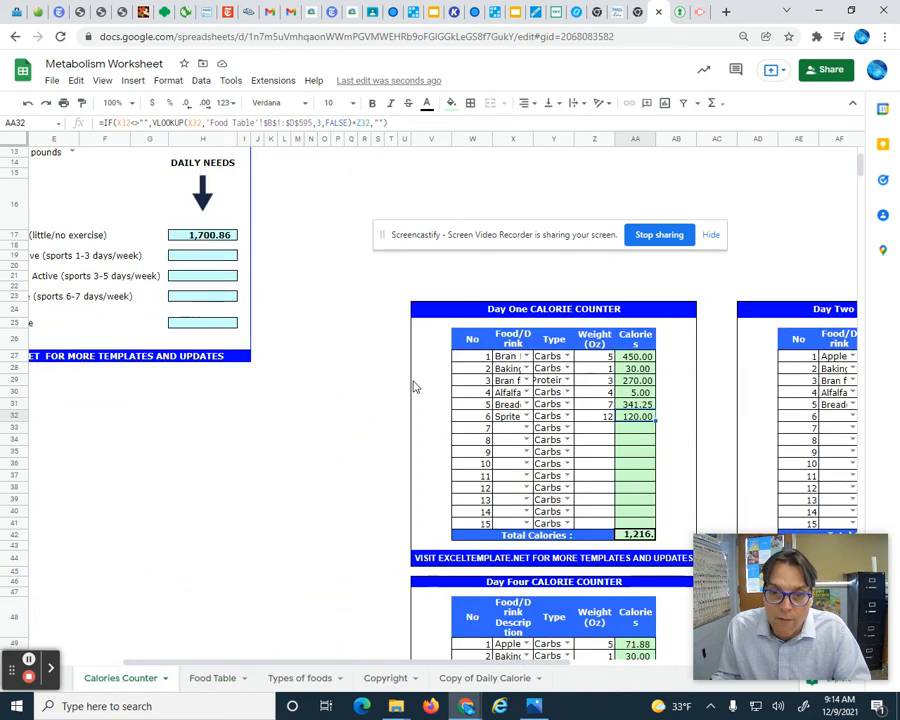